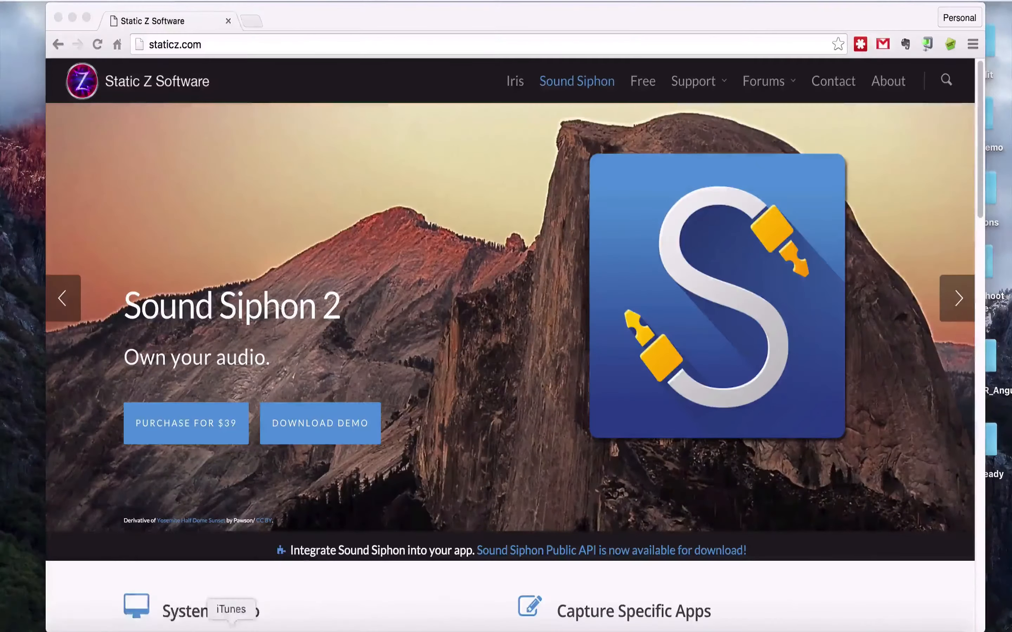
Step: Launch Sound Siphon from the Applications folder, dismiss the registration prompt, and switch audio capture off and back on
click(69, 627)
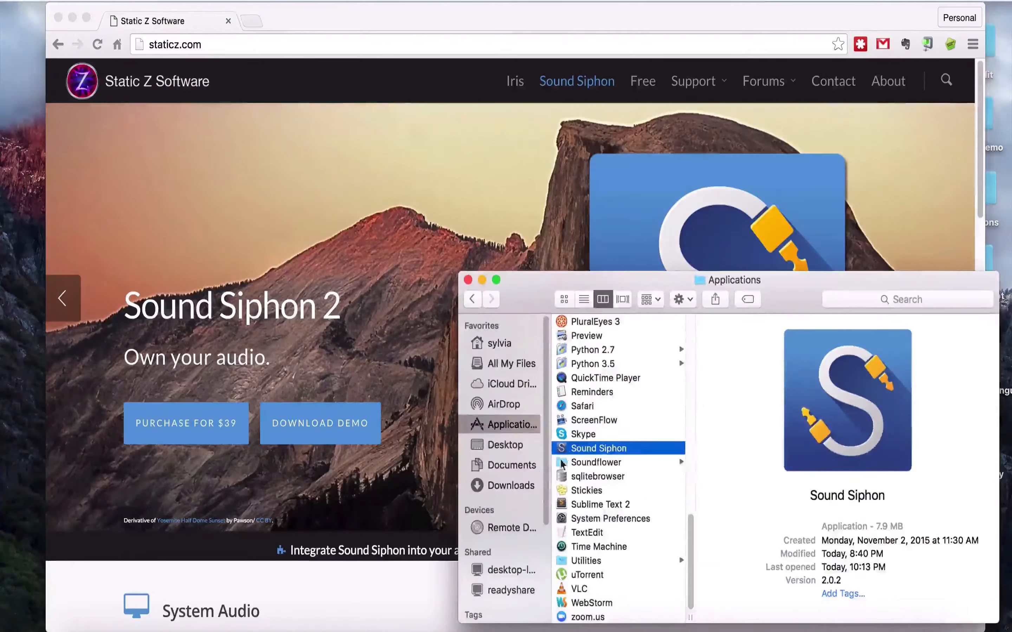
double_click(578, 448)
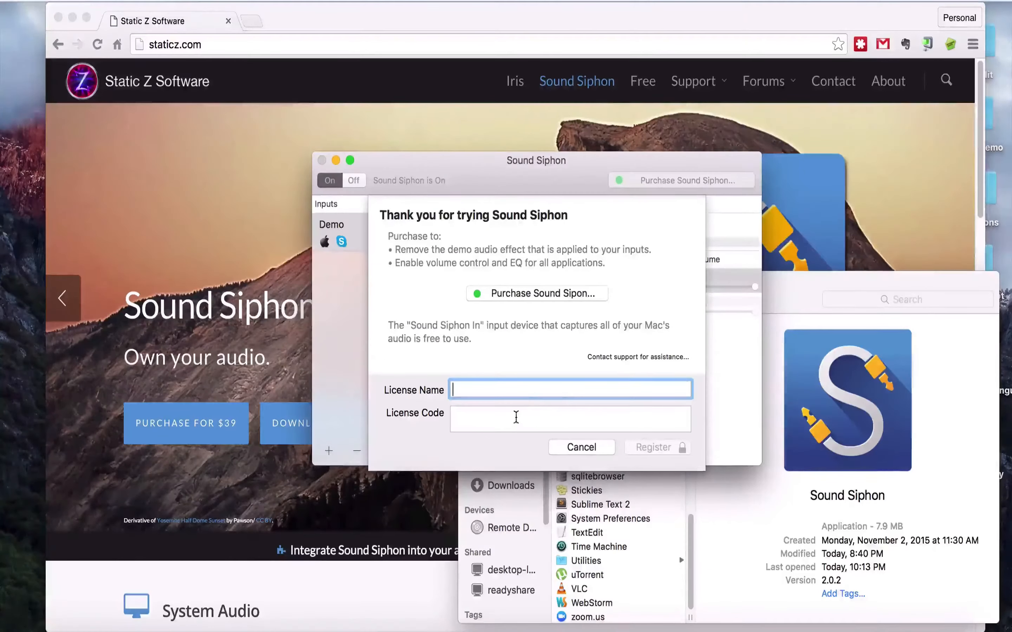
click(579, 448)
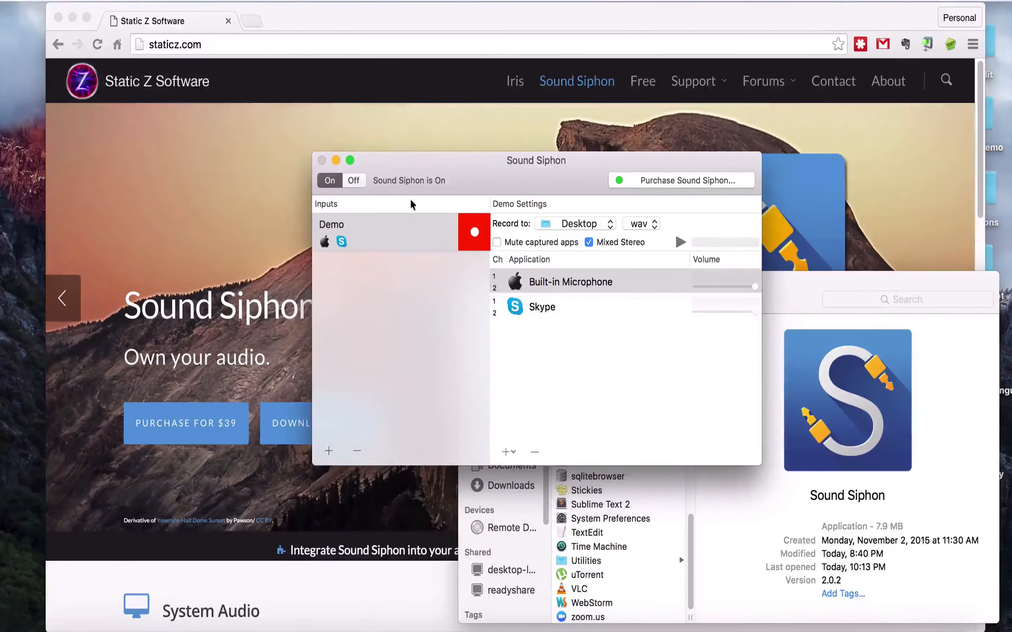
click(352, 182)
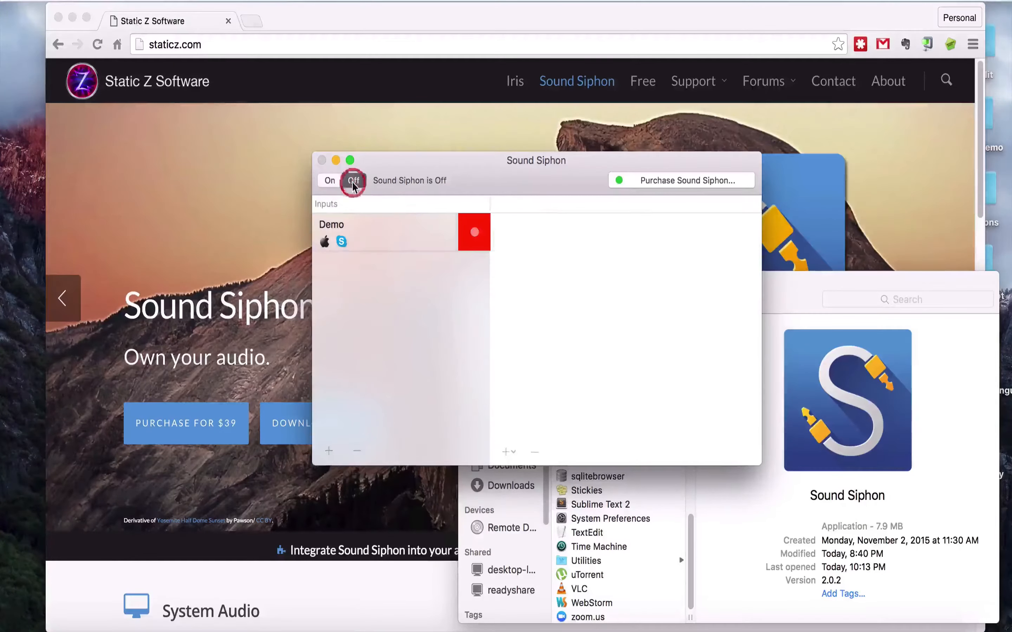
click(339, 183)
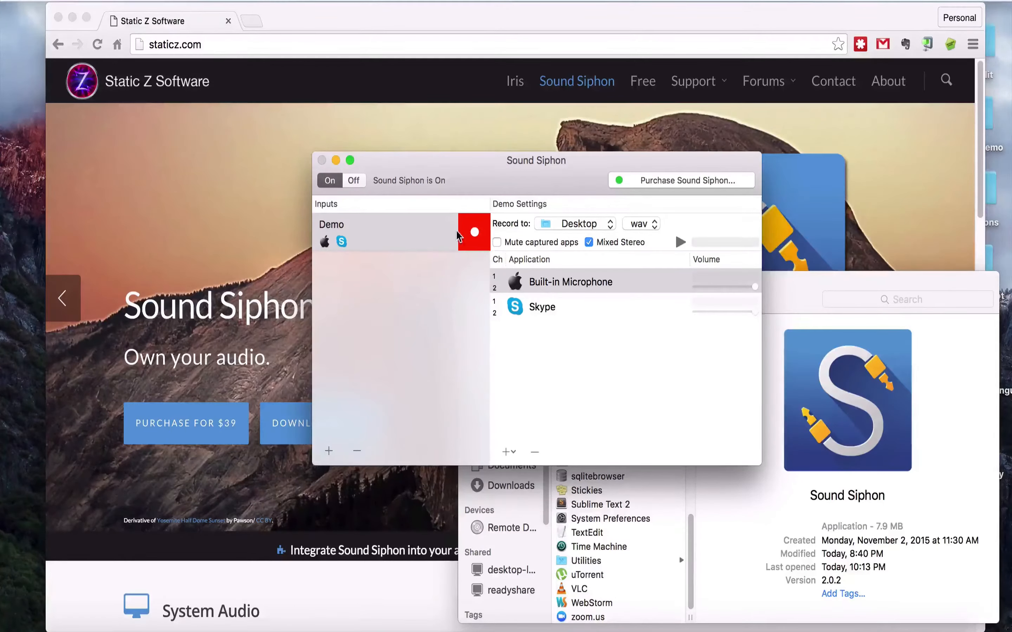
Step: Add a new input to Sound Siphon and name it Test
click(329, 451)
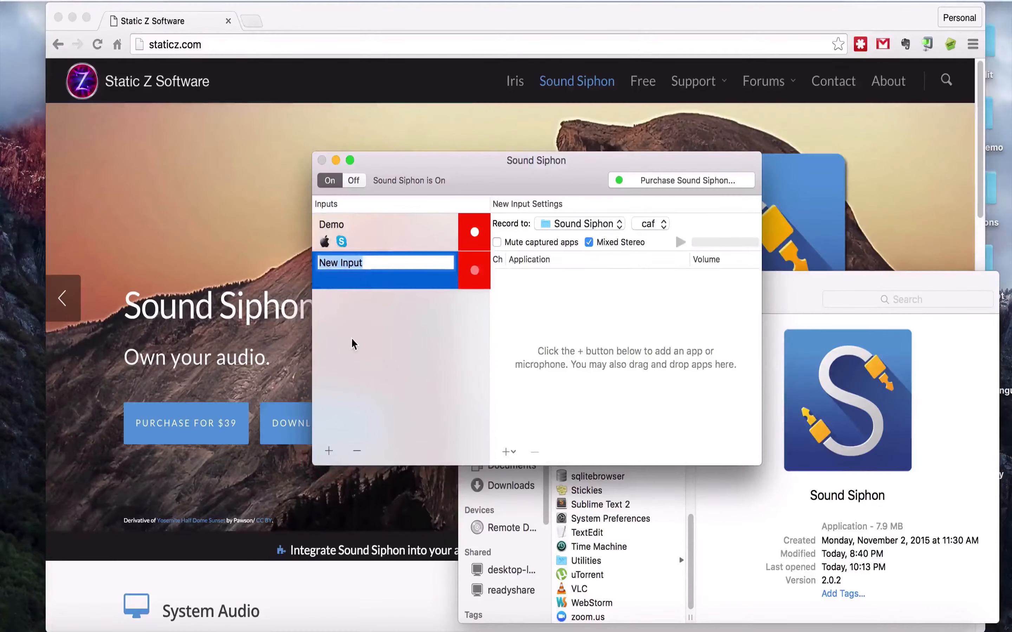
text(Test)
key(Return)
Step: Set the Test input to record to the Desktop folder in wav format
click(581, 224)
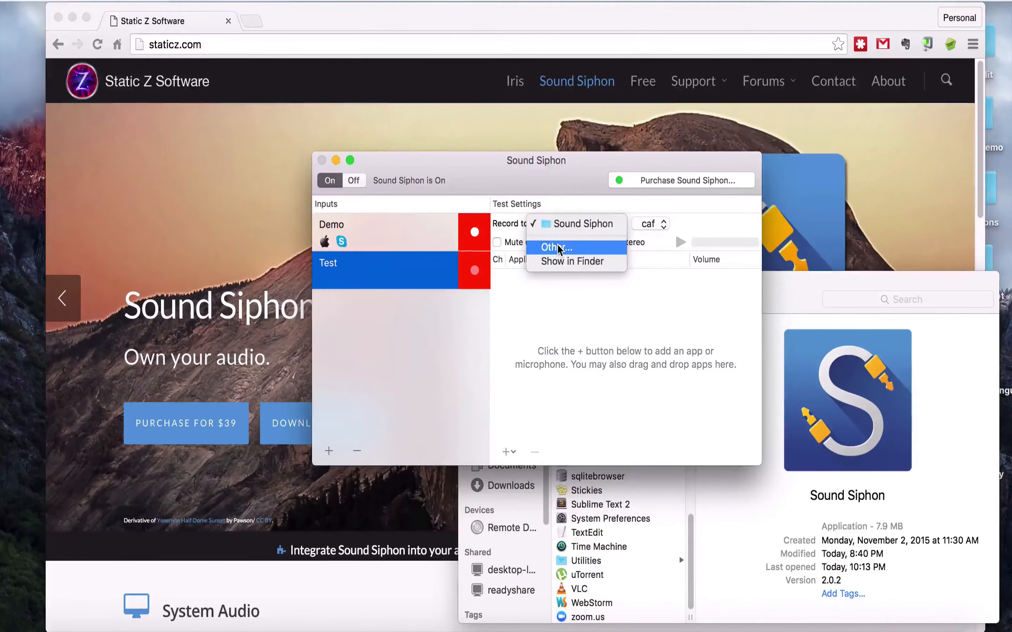
click(557, 248)
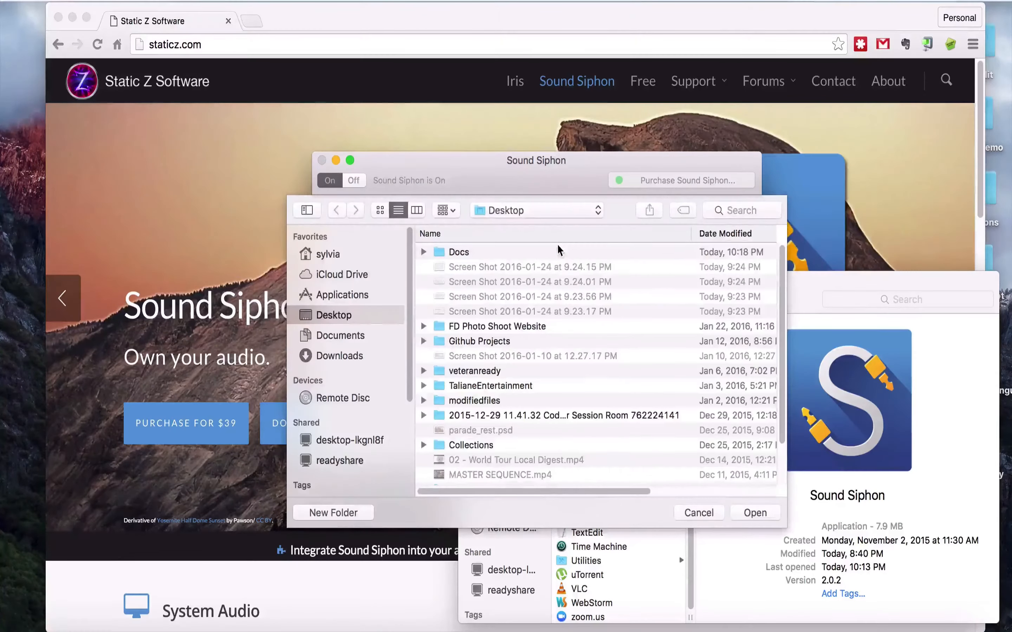
click(765, 514)
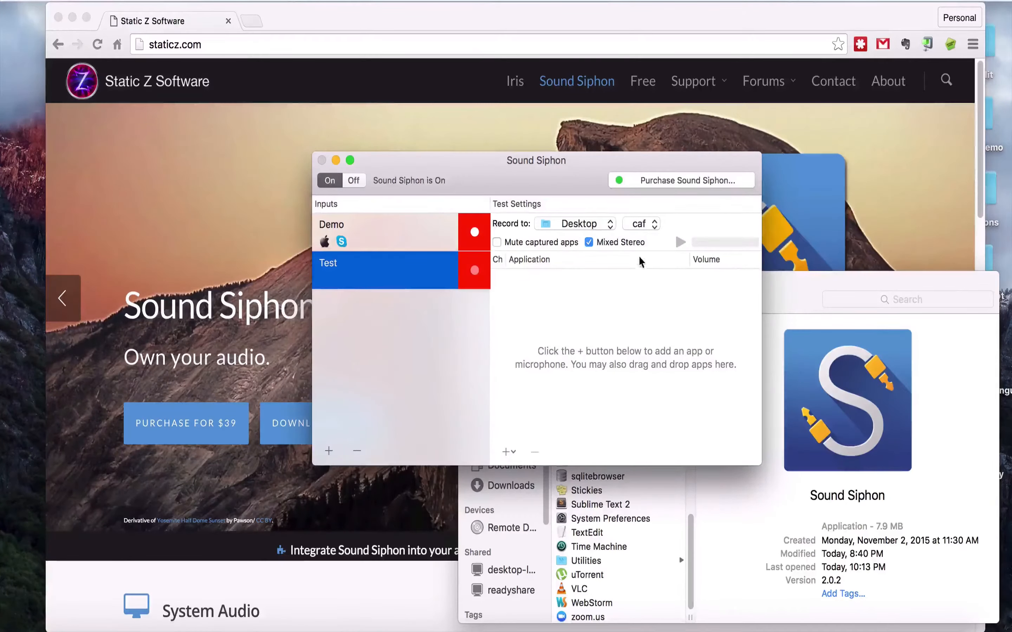
click(643, 225)
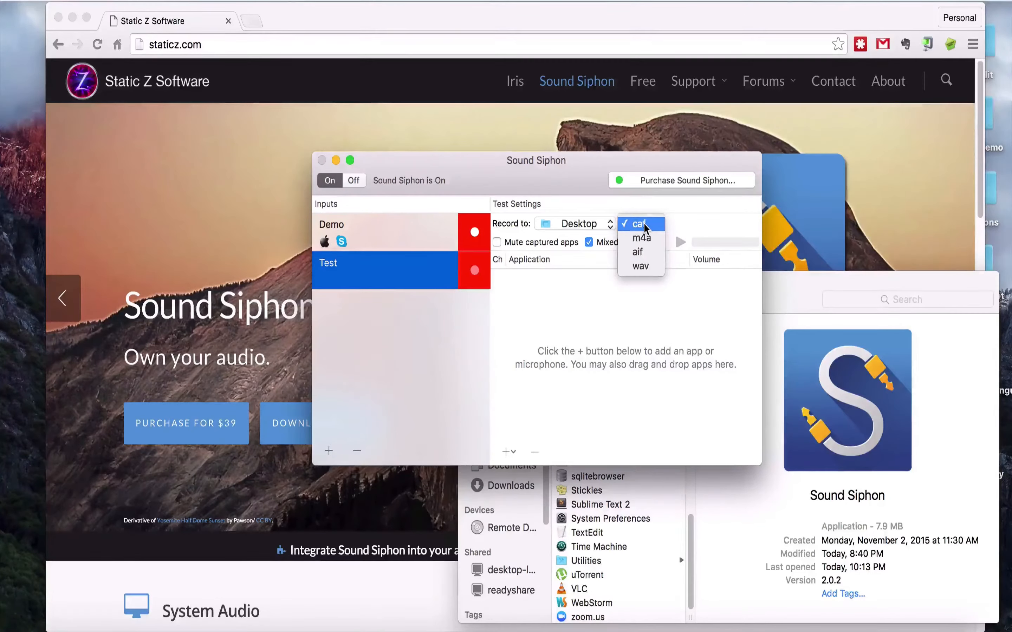
click(648, 266)
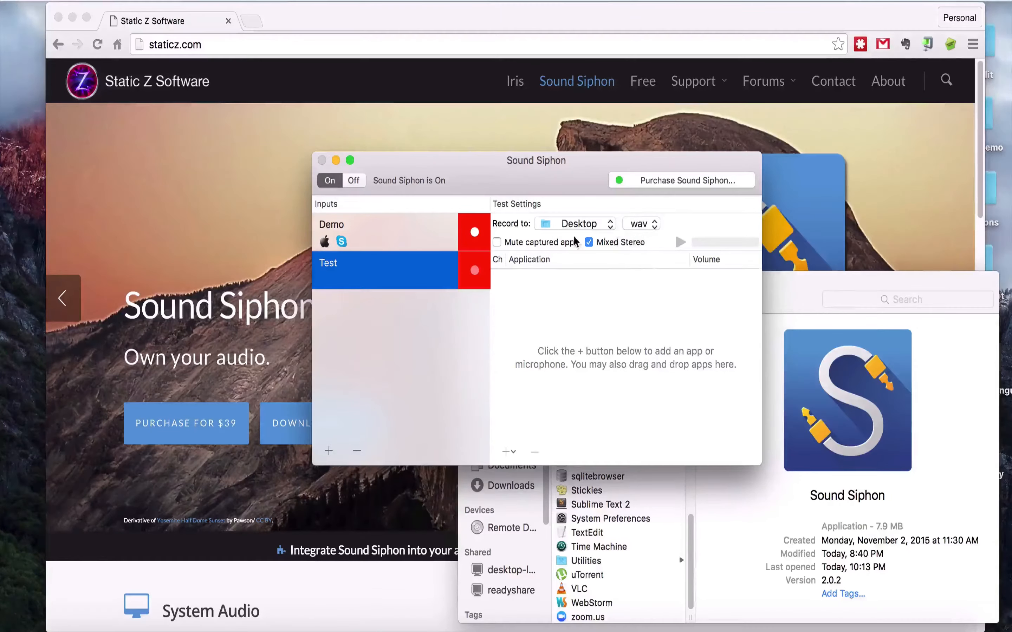
Step: Add the Built-in Microphone and Skype as audio sources of the Test input
click(515, 455)
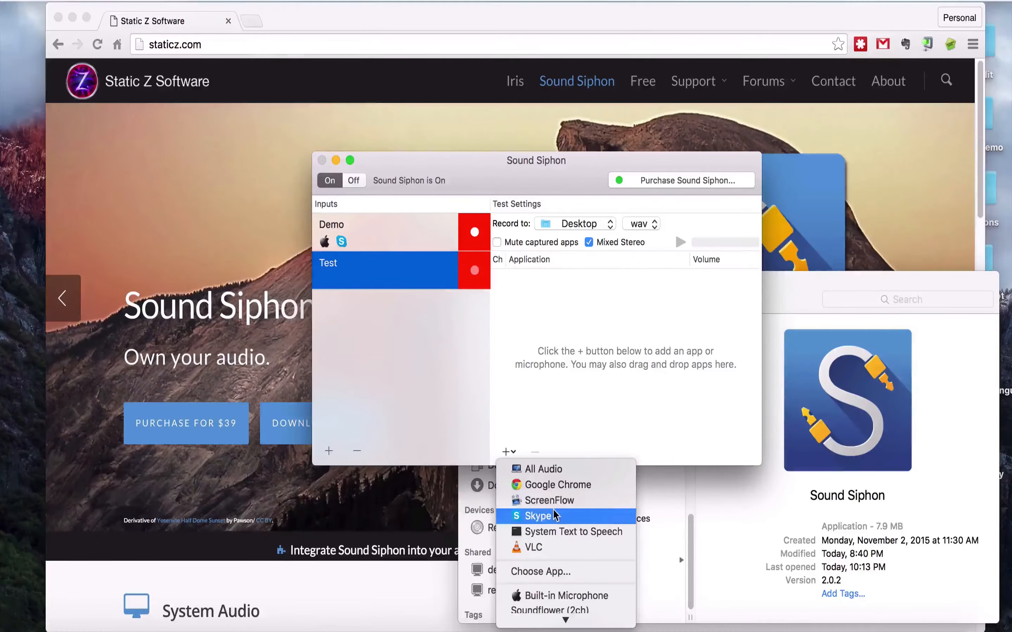
scroll(552, 525, down, 2)
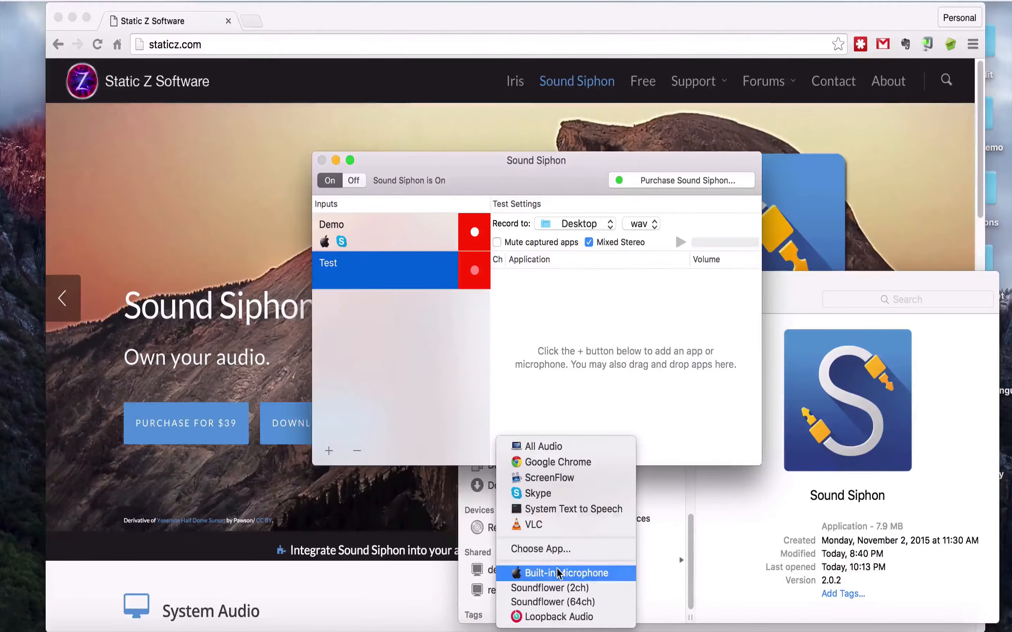
click(559, 574)
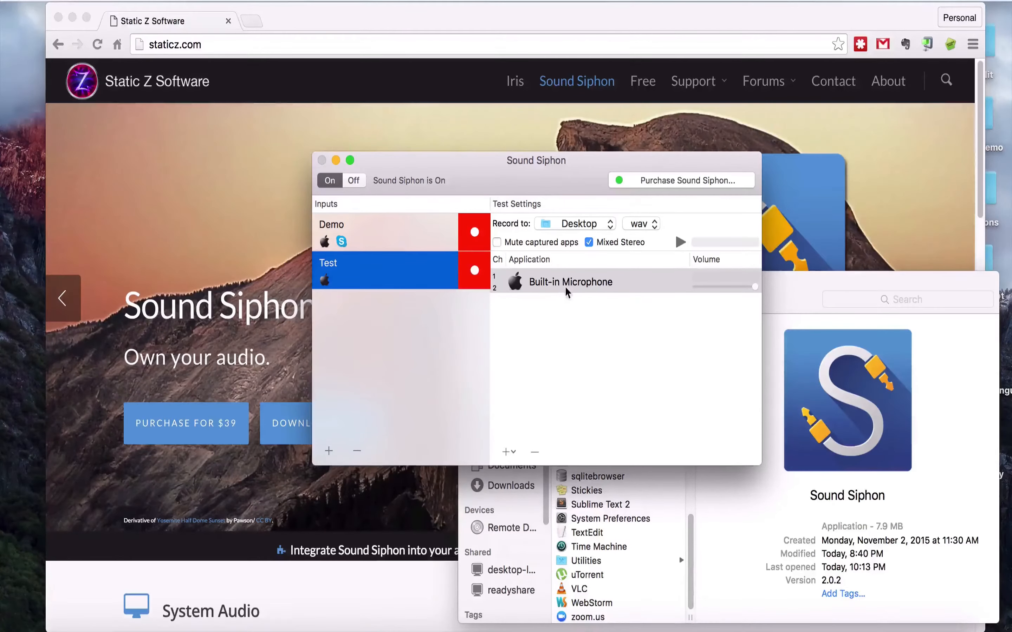
click(513, 453)
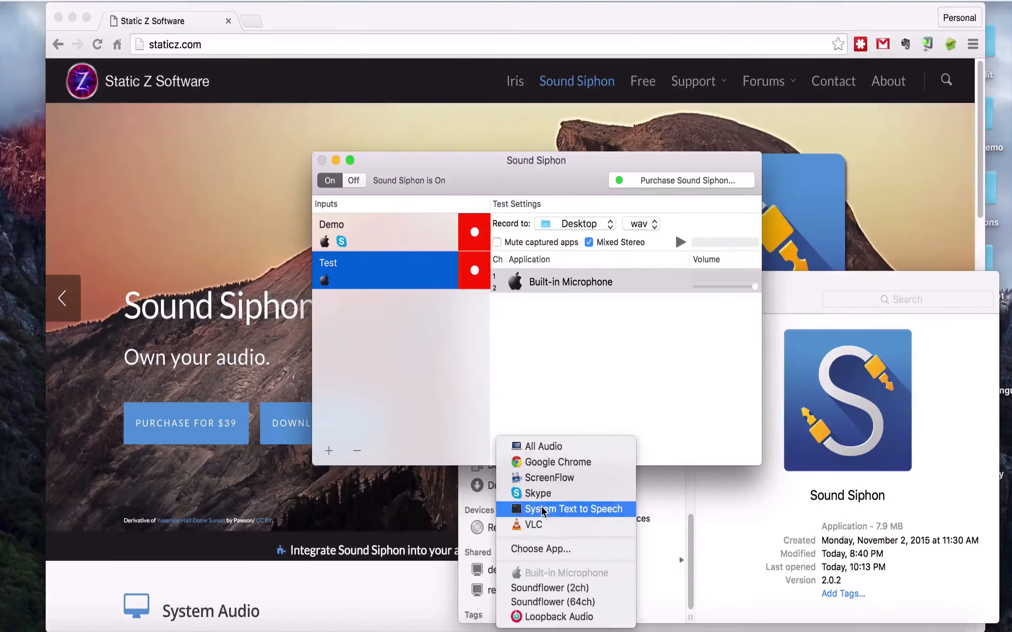
click(540, 493)
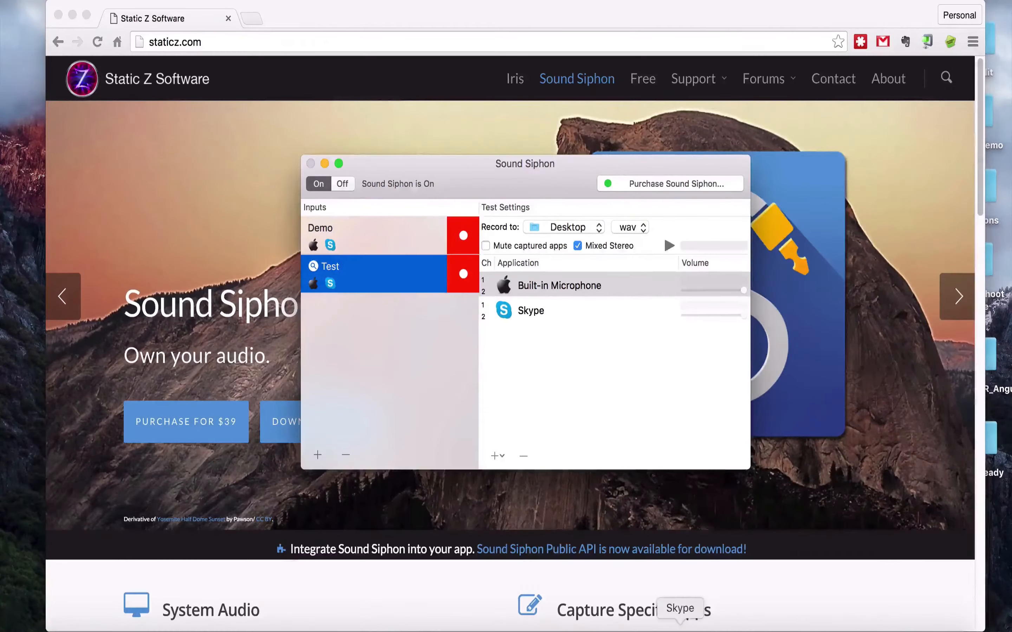
Step: Switch to Skype, search for echo123 as a contact to add, and open the Skype test call conversation
click(680, 630)
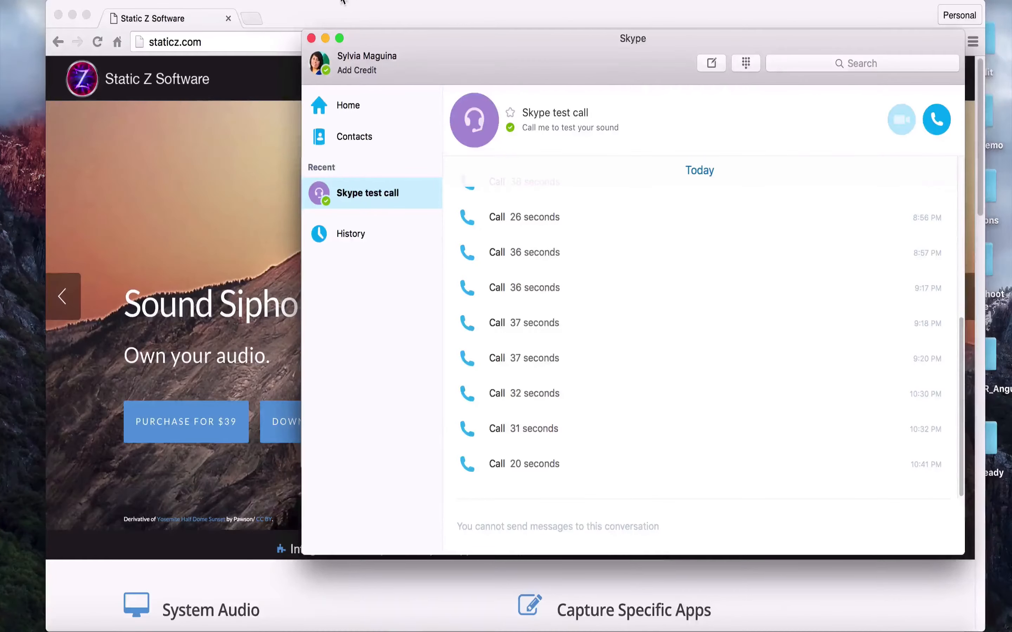
click(215, 0)
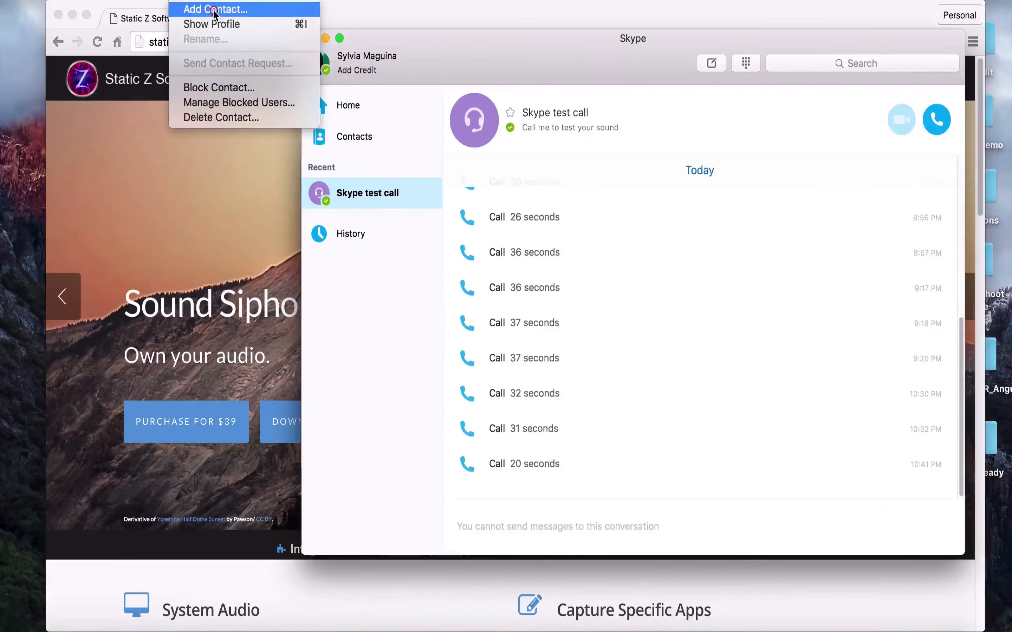
click(215, 8)
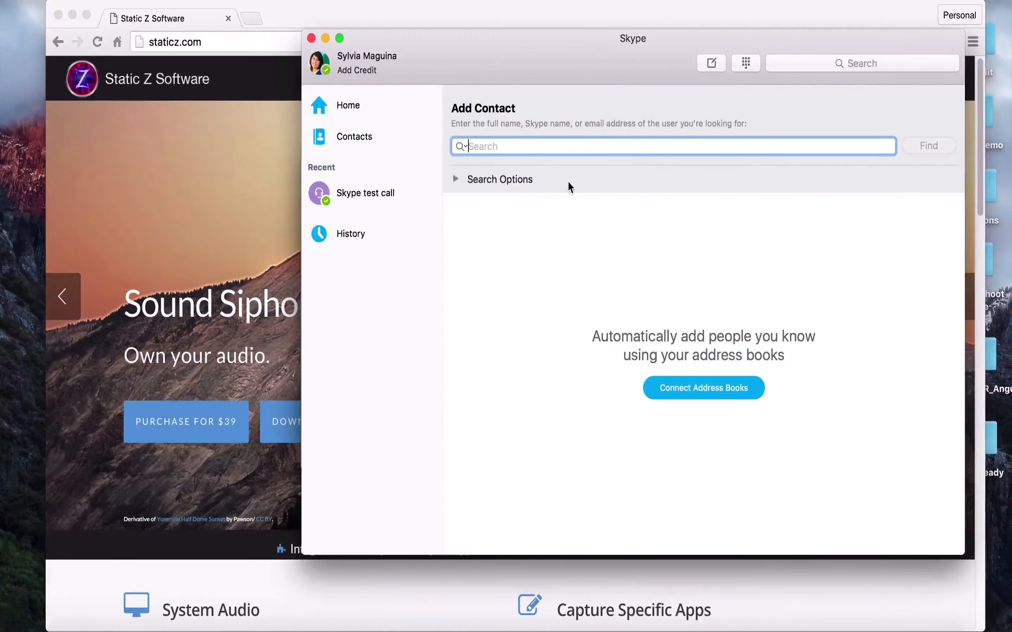
text(echo123)
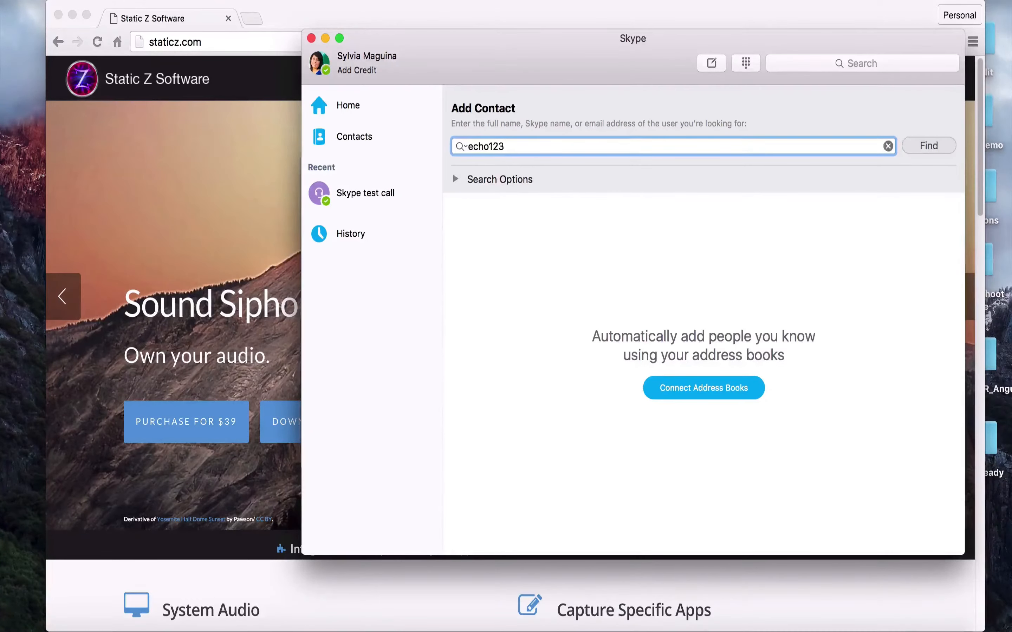
key(Return)
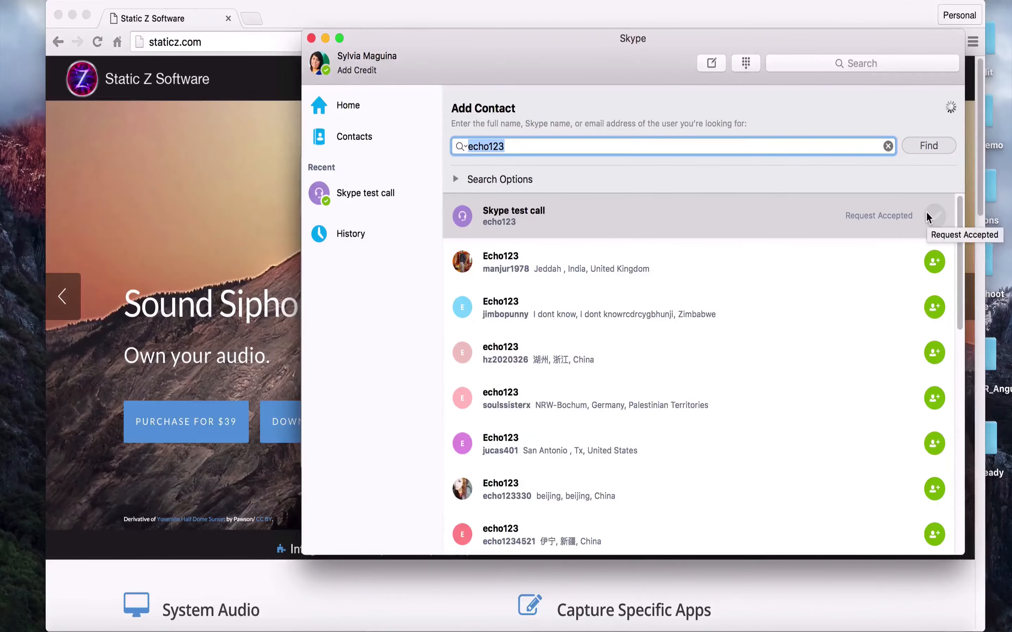
click(373, 192)
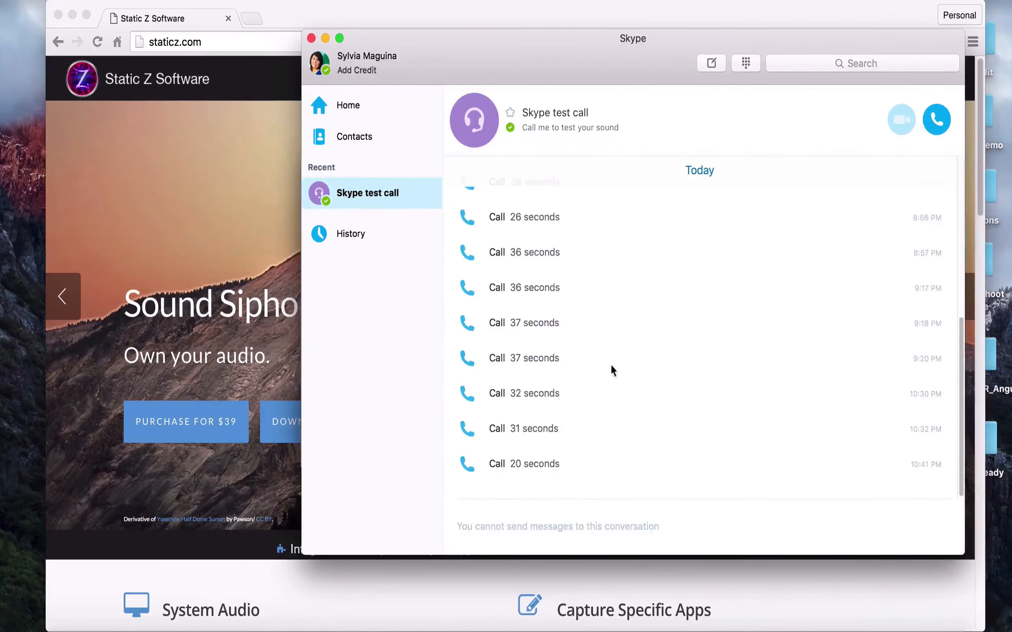
Step: Switch to Sound Siphon and start recording the Test input immediately, saving it as Test on the Desktop with manual stop
click(801, 631)
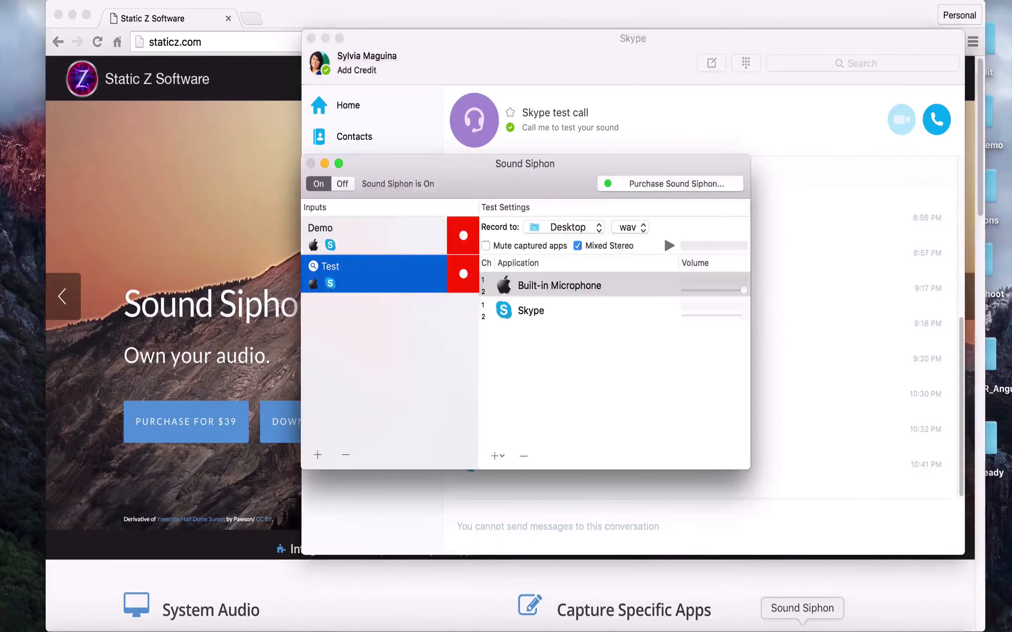
click(462, 283)
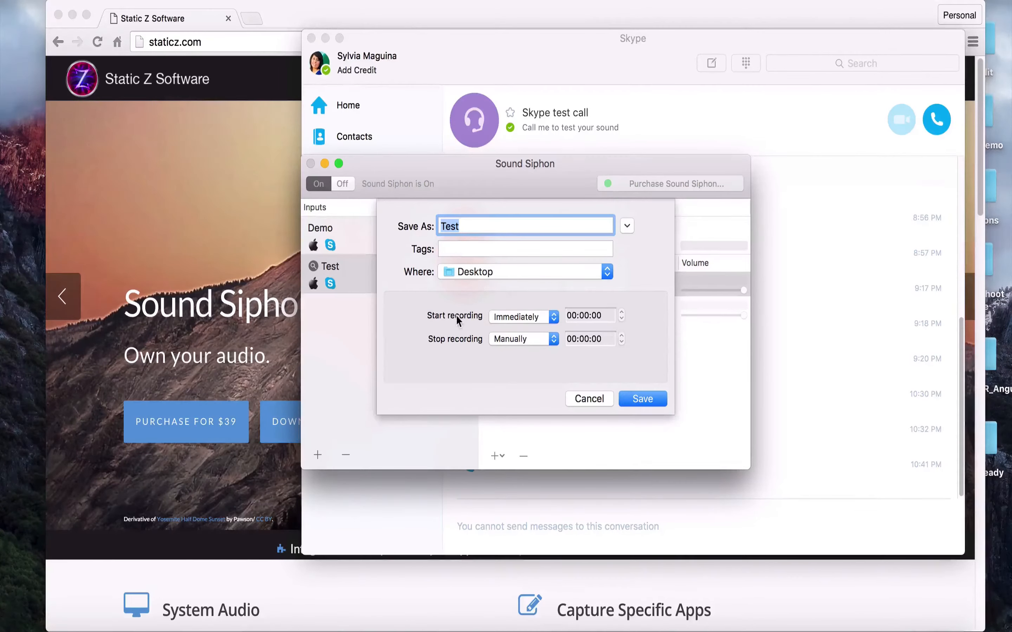
click(641, 399)
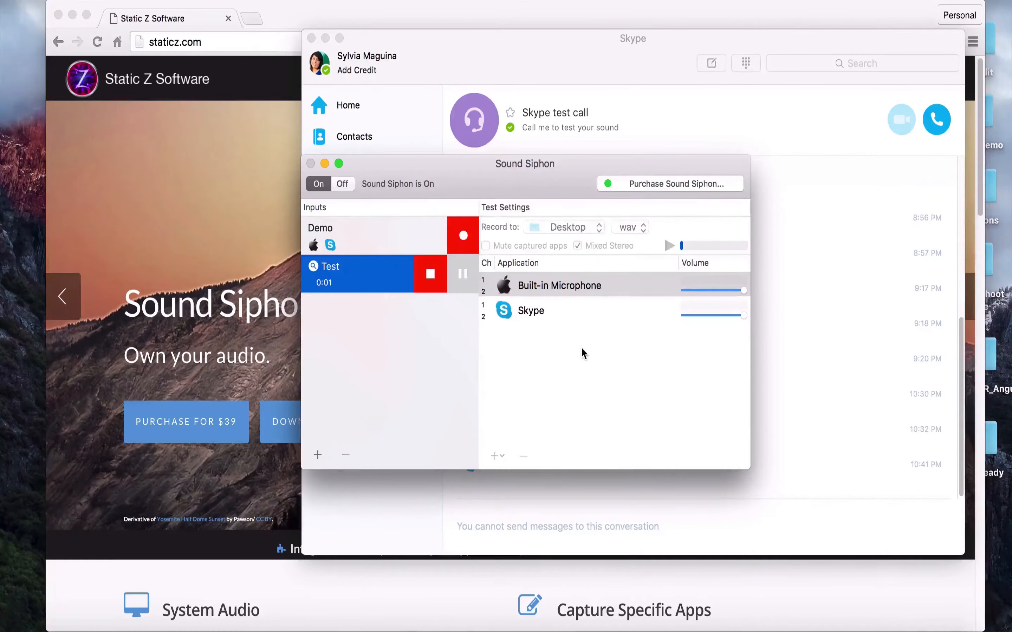
Step: Return to Skype, place a voice call to Skype test call, and hang up after the test finishes
click(568, 52)
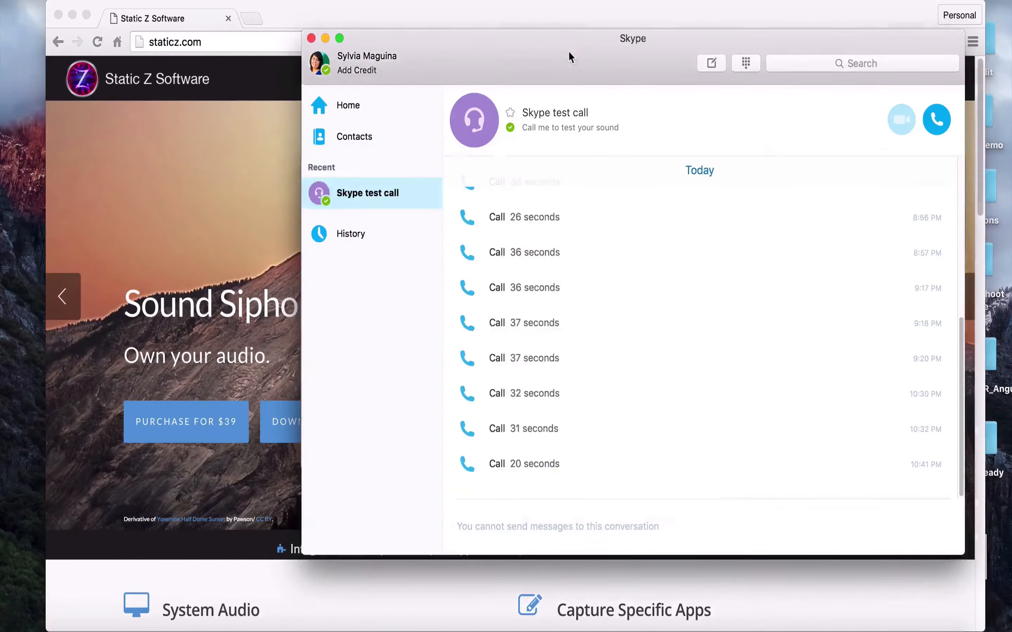
click(936, 121)
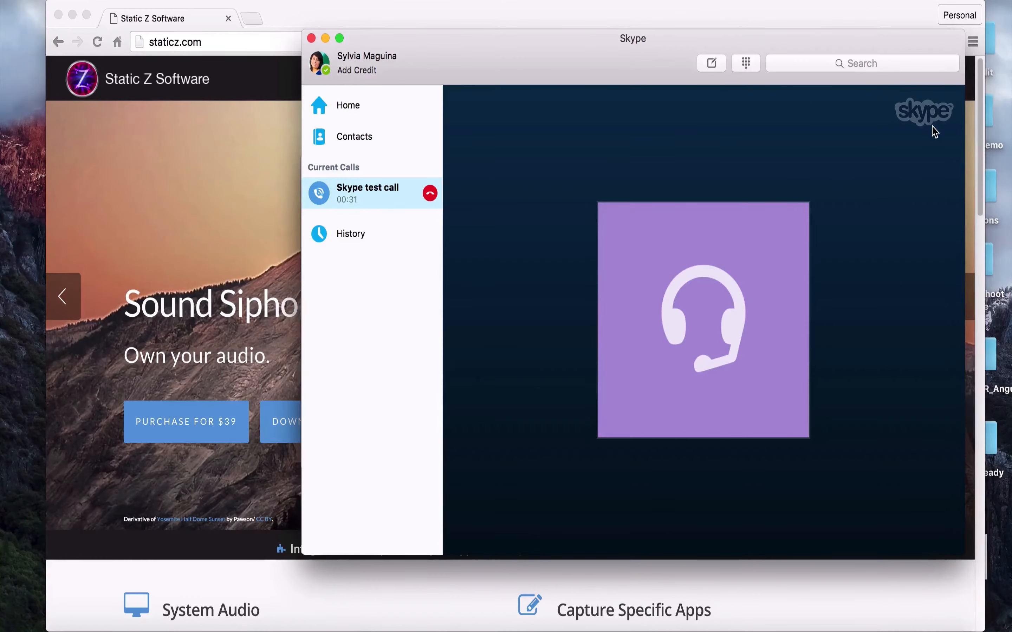
mouse_move(937, 125)
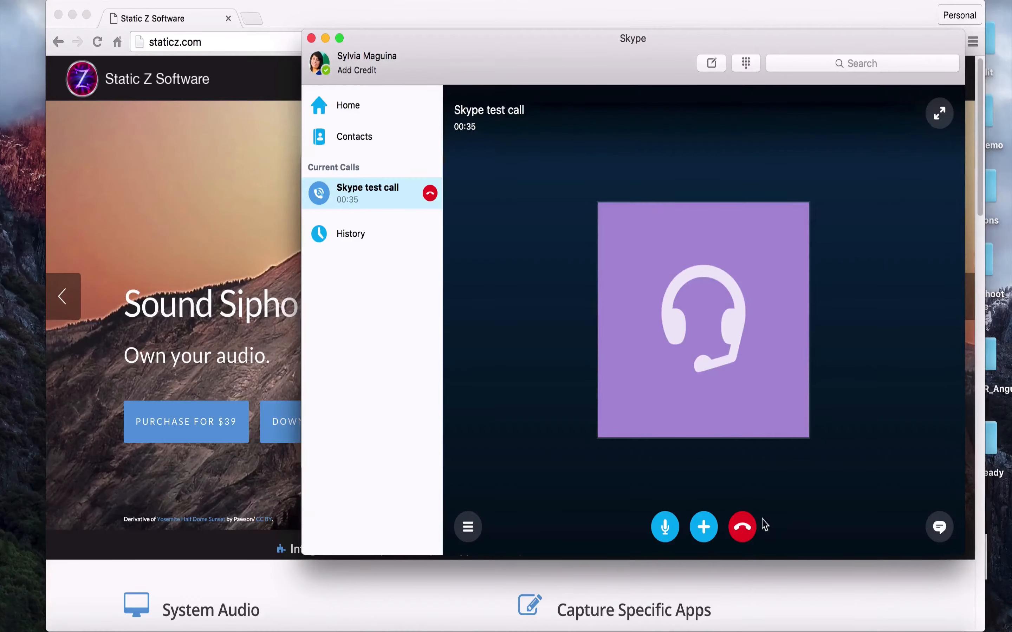
click(746, 526)
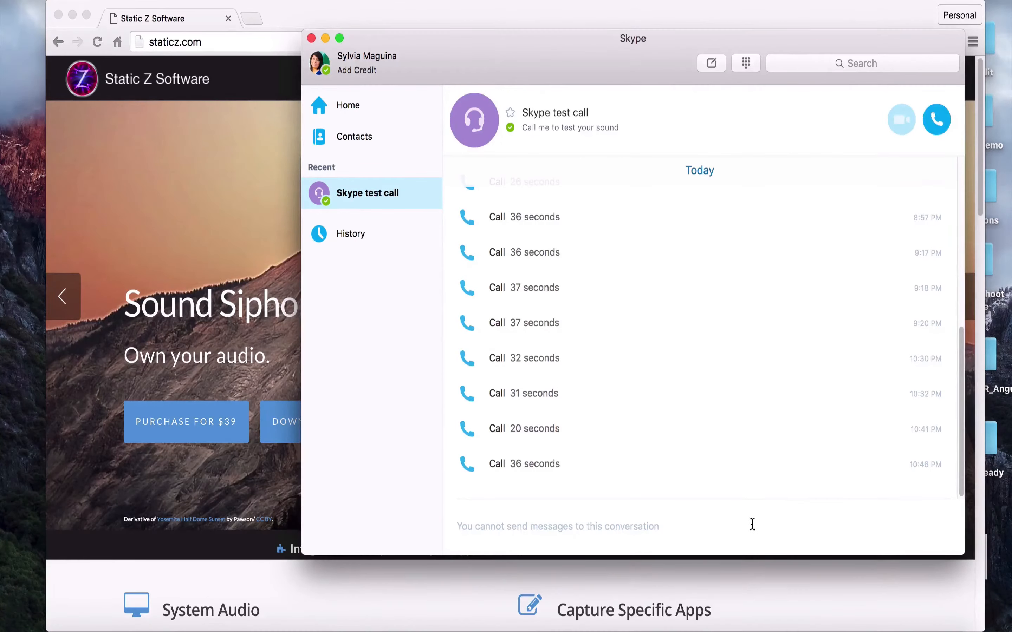
Step: Switch to Sound Siphon, stop the Test recording, and reveal the recorded file in Finder
click(802, 629)
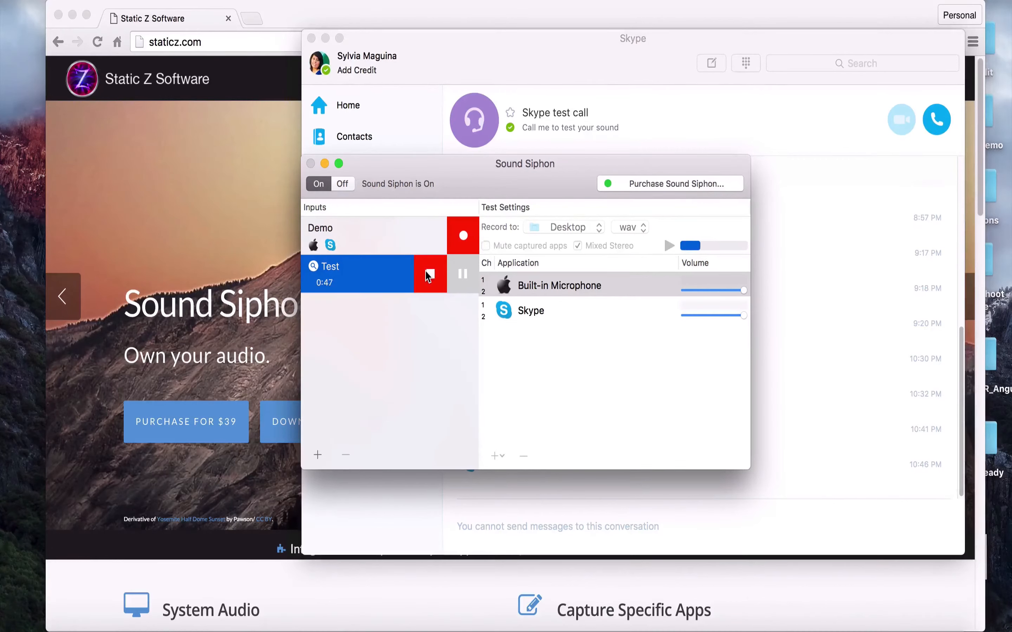
click(429, 275)
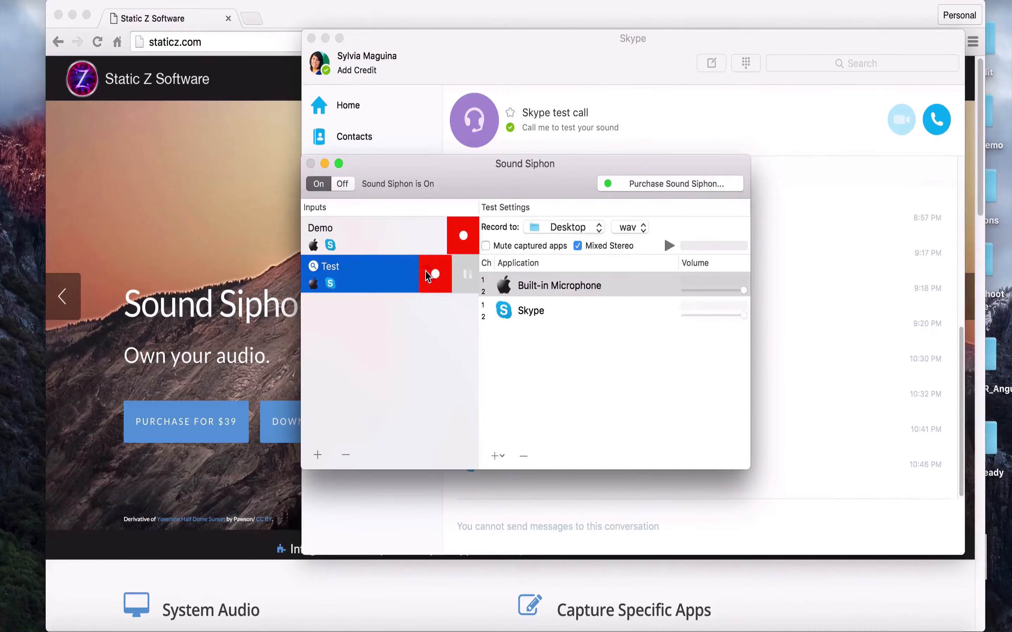
click(313, 266)
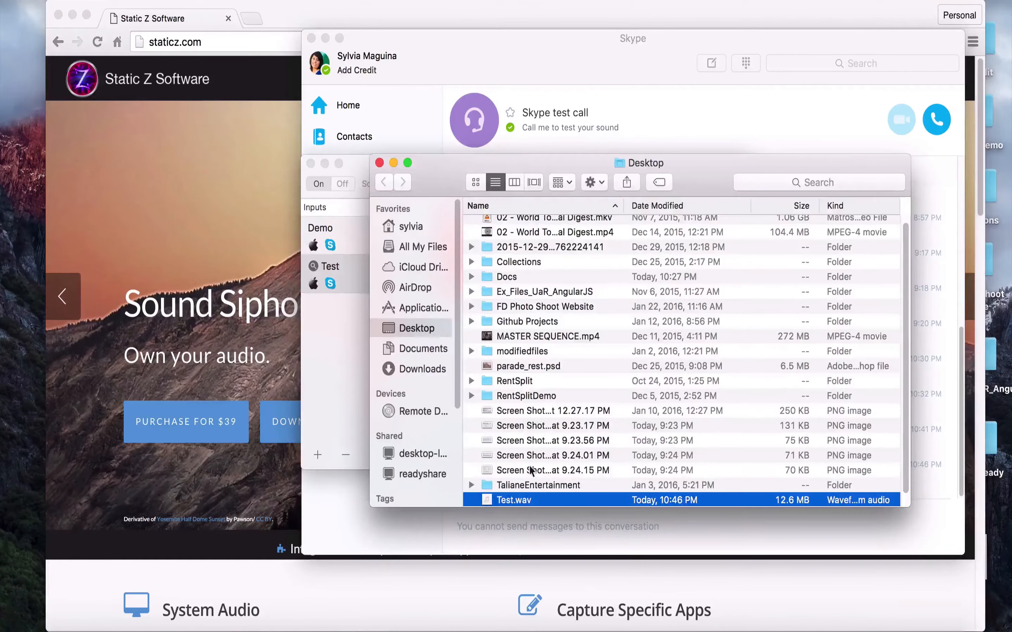
Step: Open Test.wav in VLC and skip playback ahead to about 9 seconds
right_click(519, 503)
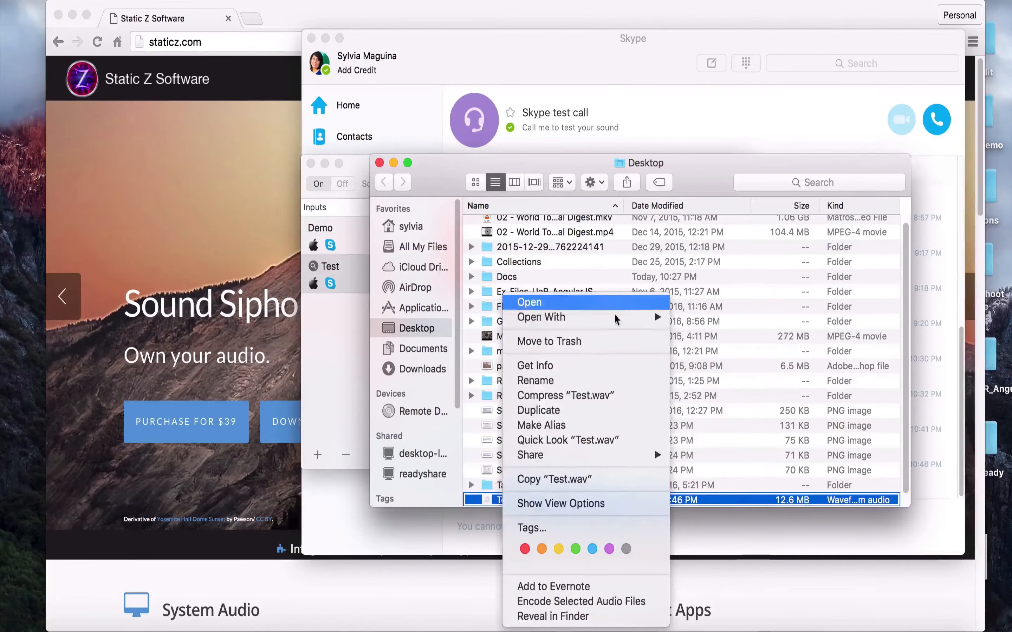
mouse_move(615, 319)
click(715, 409)
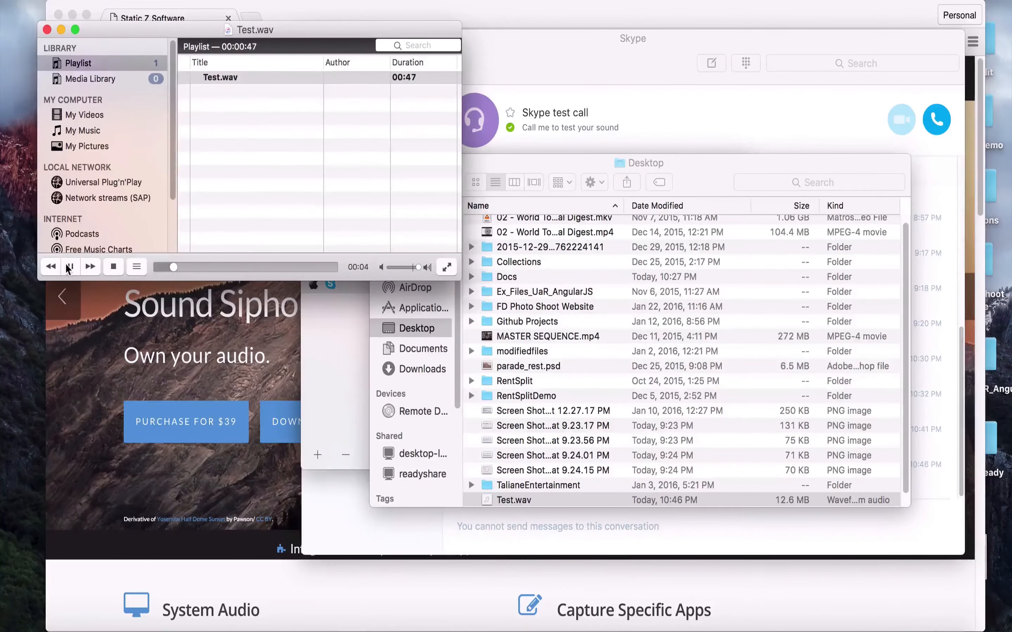
click(191, 267)
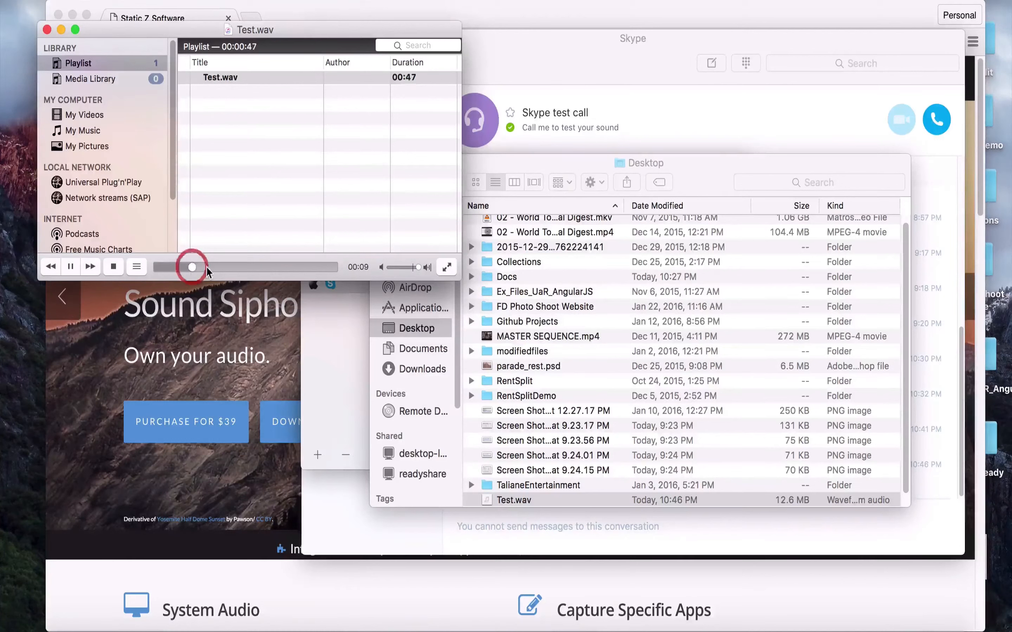
Step: Pause the playback of Test.wav
click(70, 267)
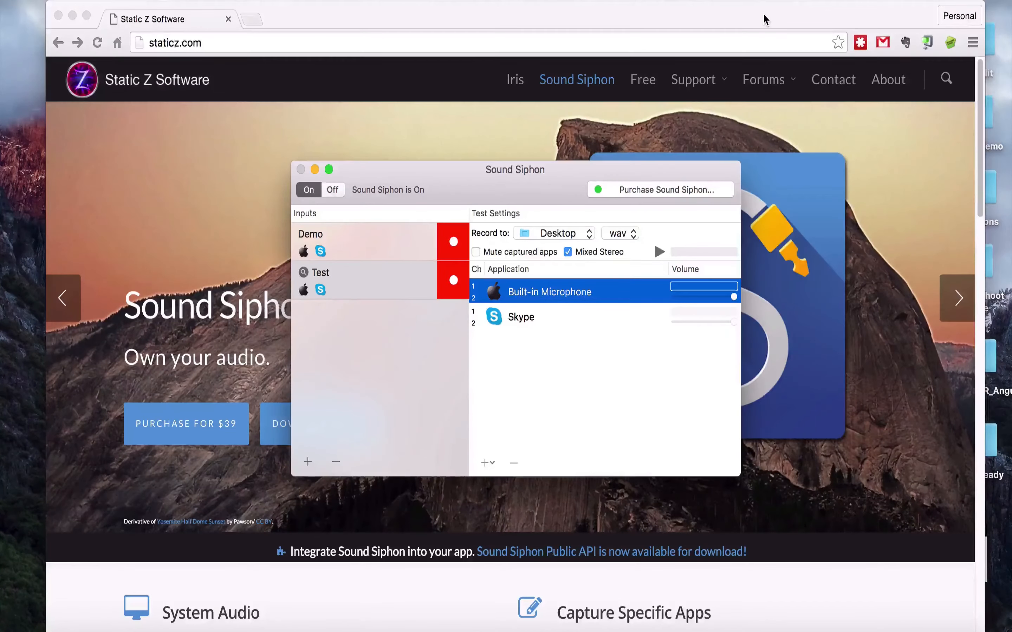
Step: In the Mac's System Preferences, set the sound input to Internal Microphone and the sound output to Sound Siphon Out
click(15, 0)
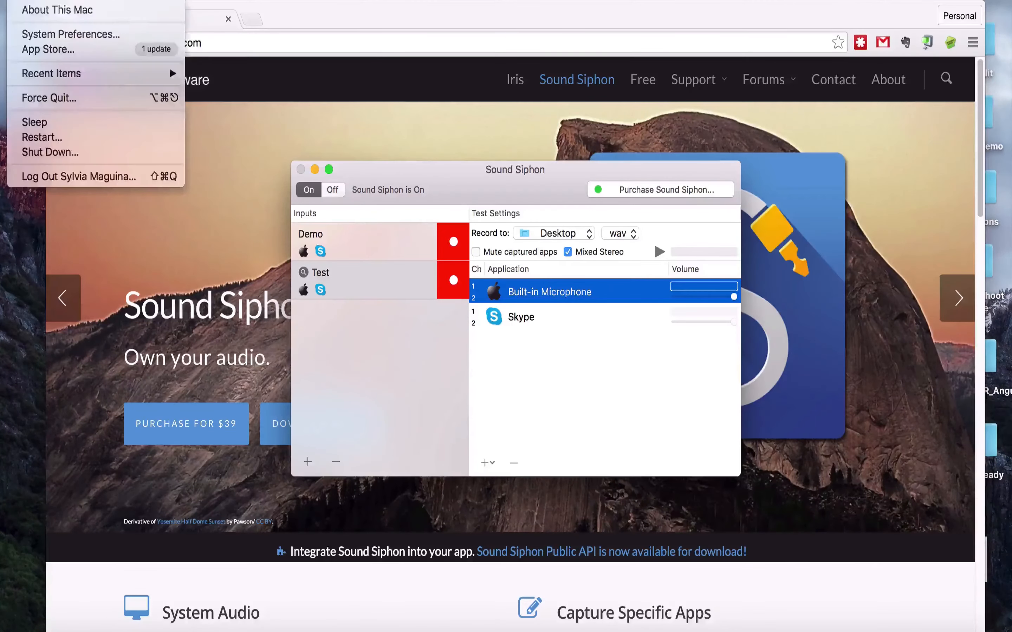
click(31, 35)
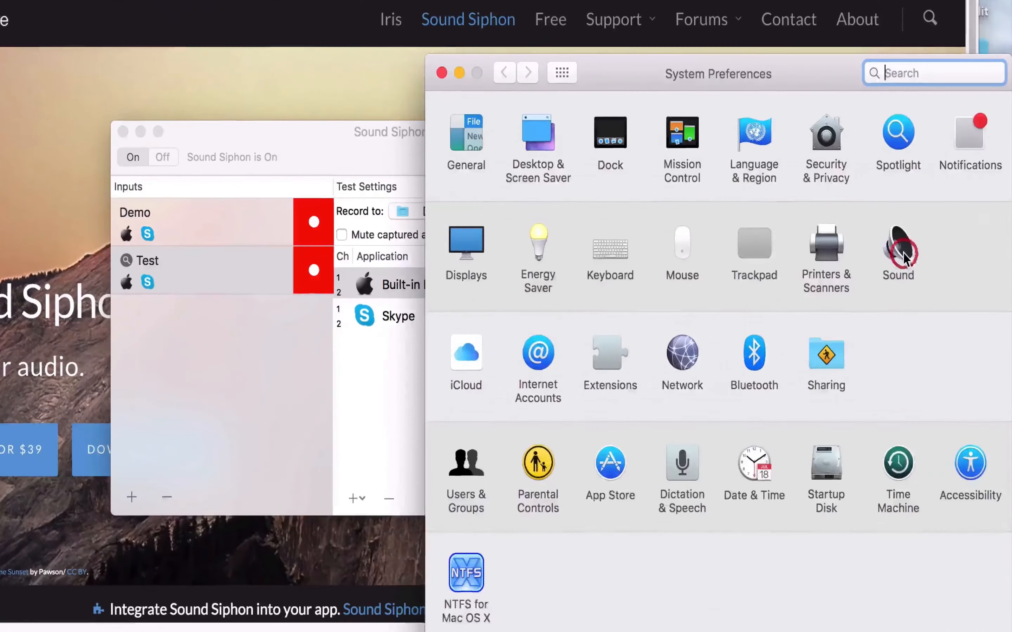
click(924, 268)
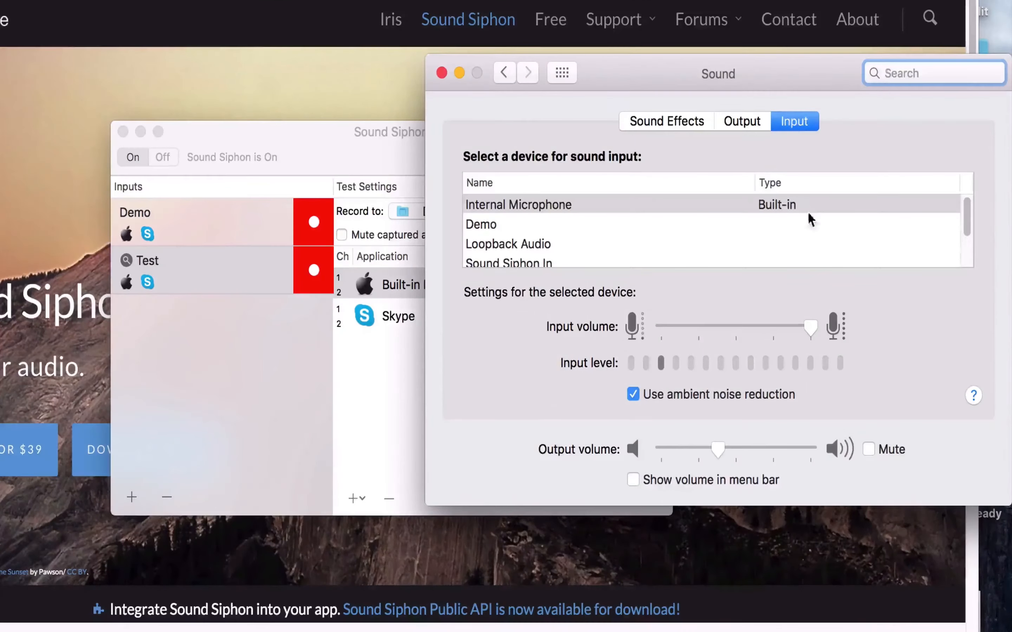
click(785, 121)
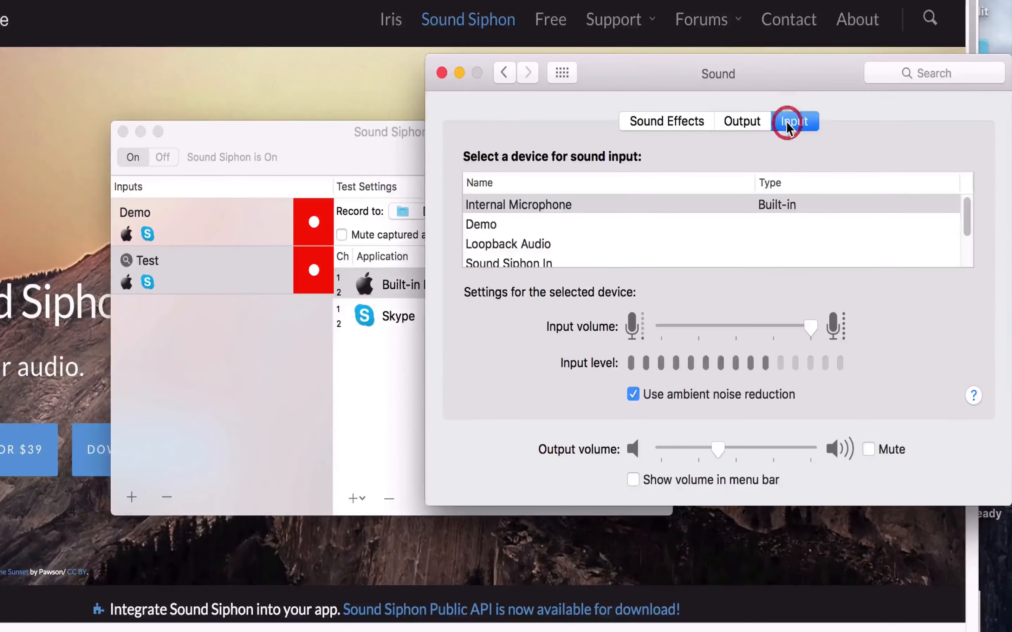
click(547, 205)
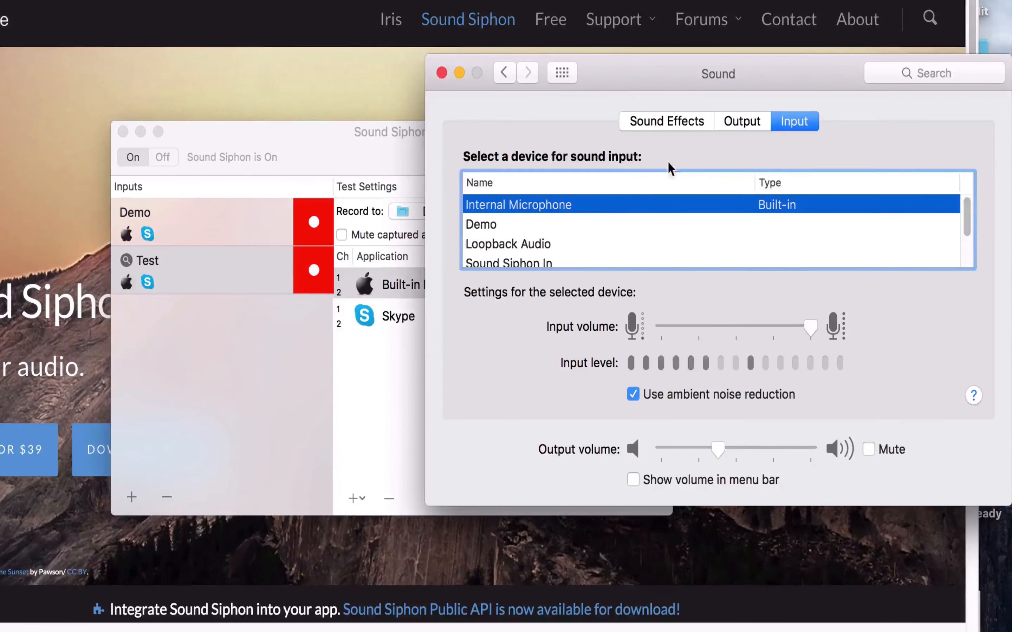
click(737, 122)
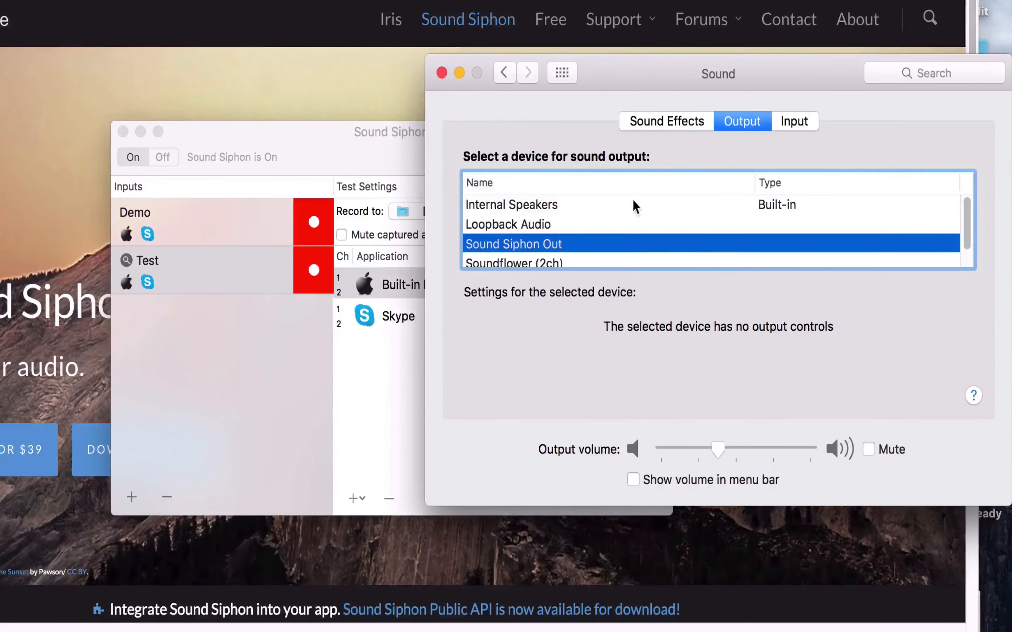
click(512, 243)
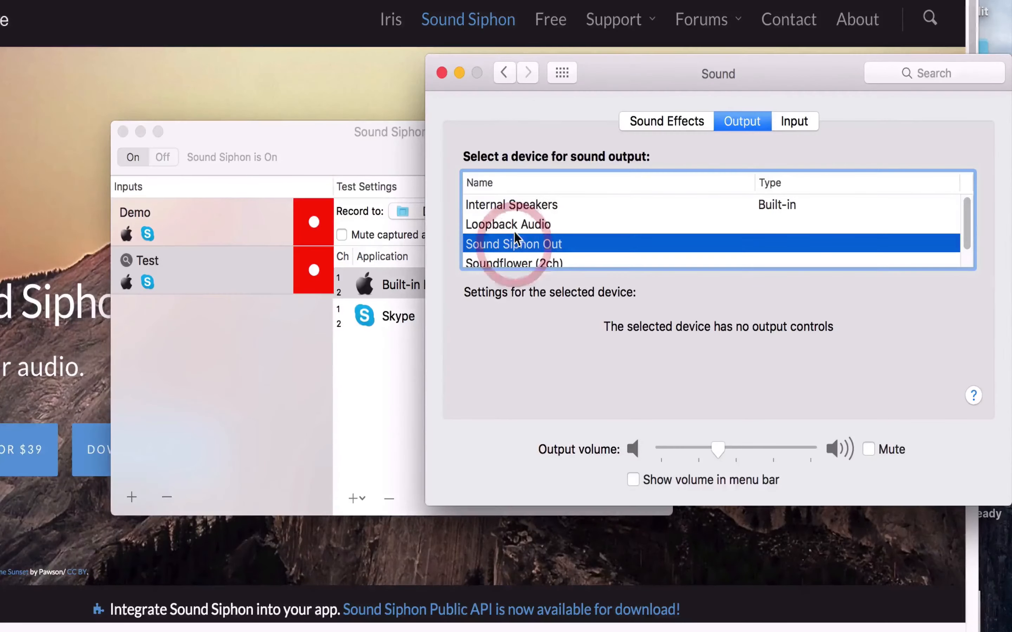
click(443, 73)
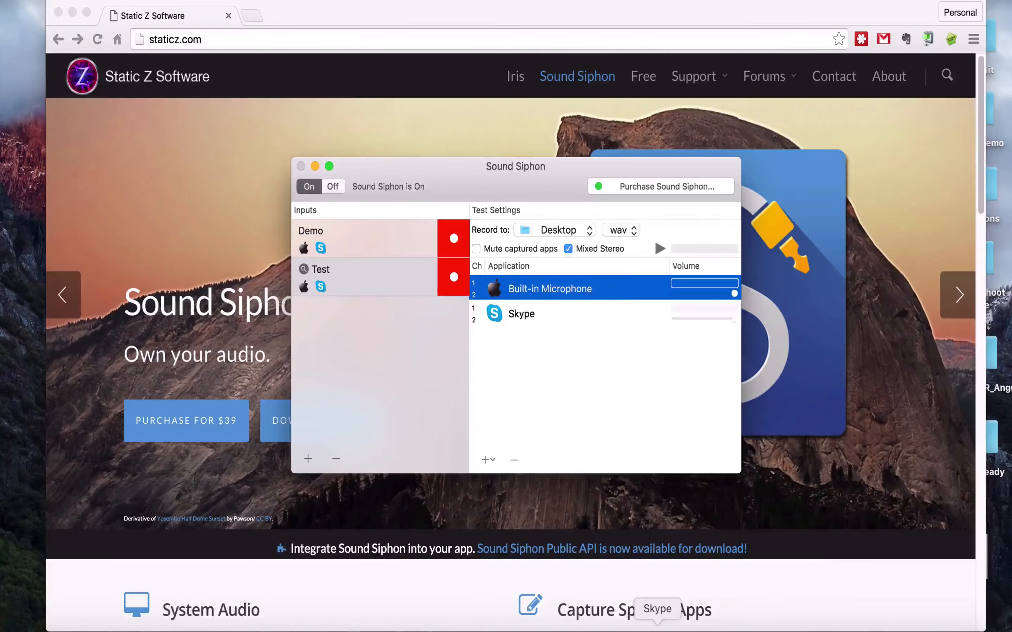
Step: Switch to Skype and set its microphone to Built-in Microphone (Internal Microphone) and its speakers to Sound Siphon Out
click(680, 627)
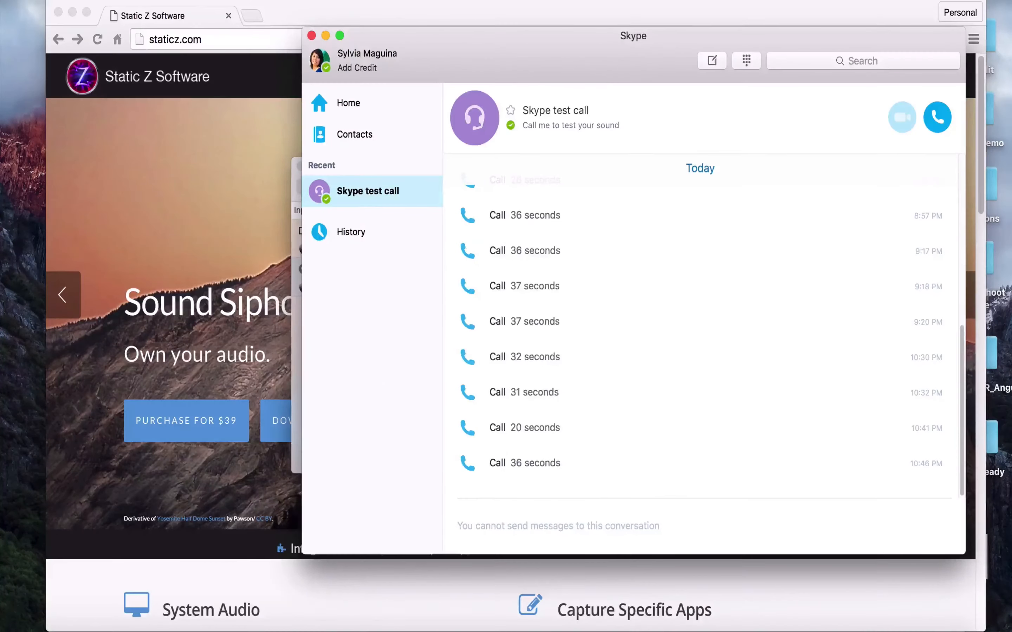
click(53, 0)
click(59, 32)
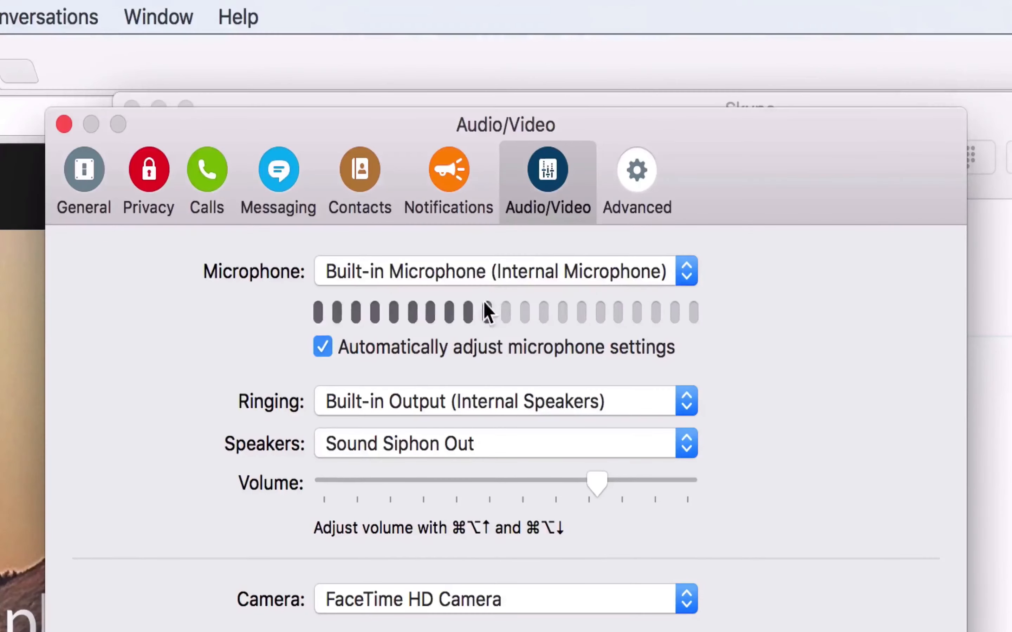
click(378, 273)
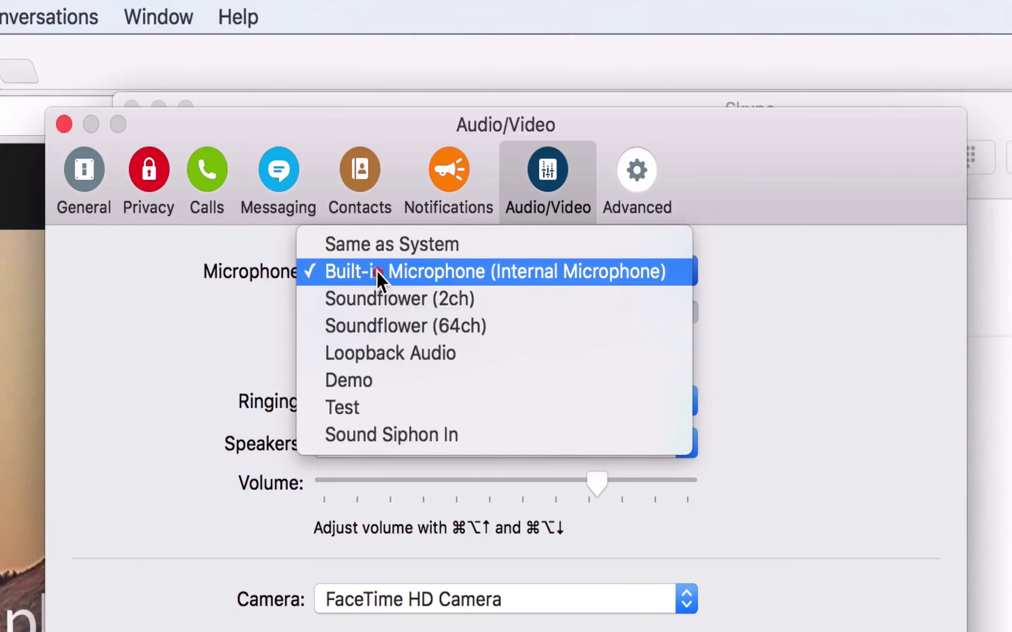
click(376, 271)
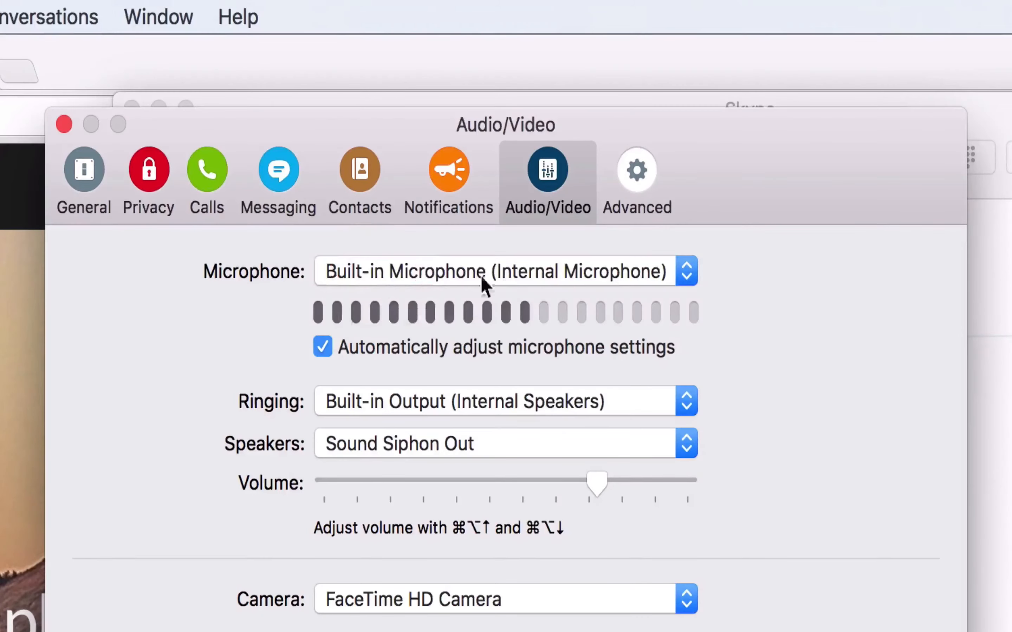
click(367, 445)
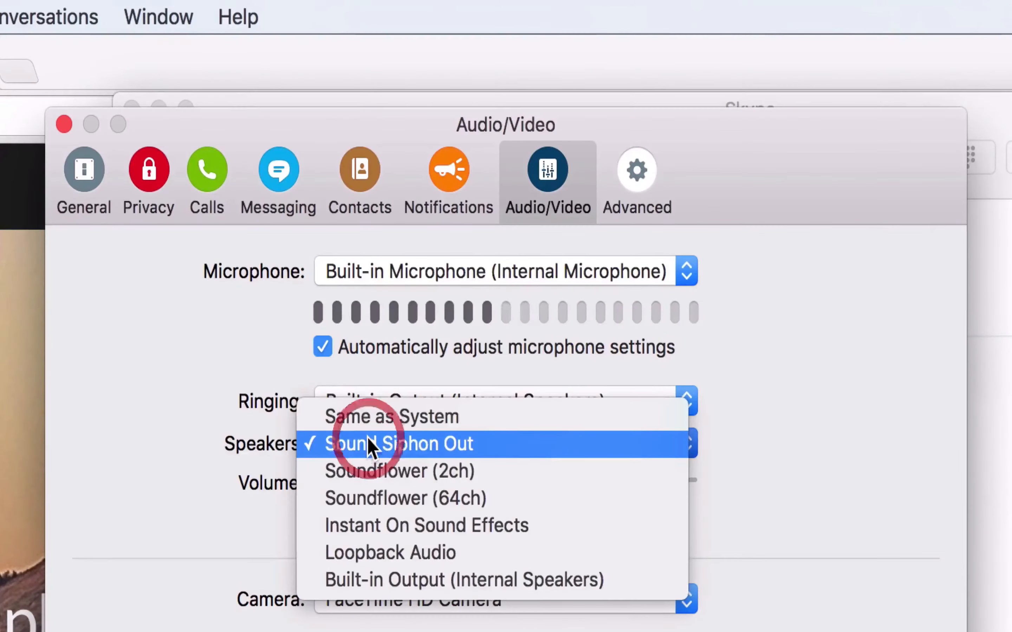
click(382, 445)
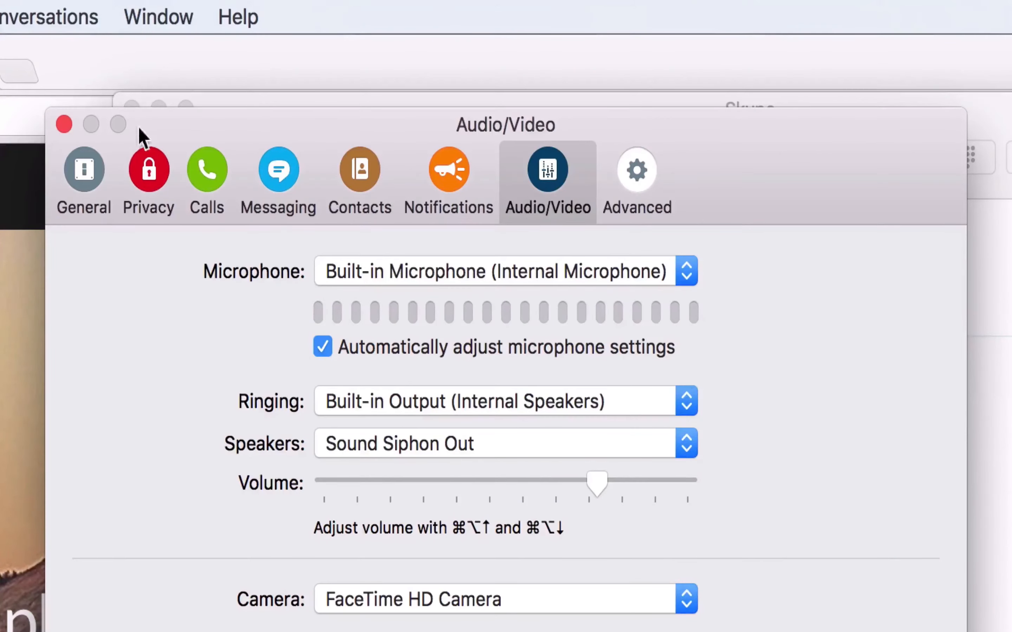
click(64, 125)
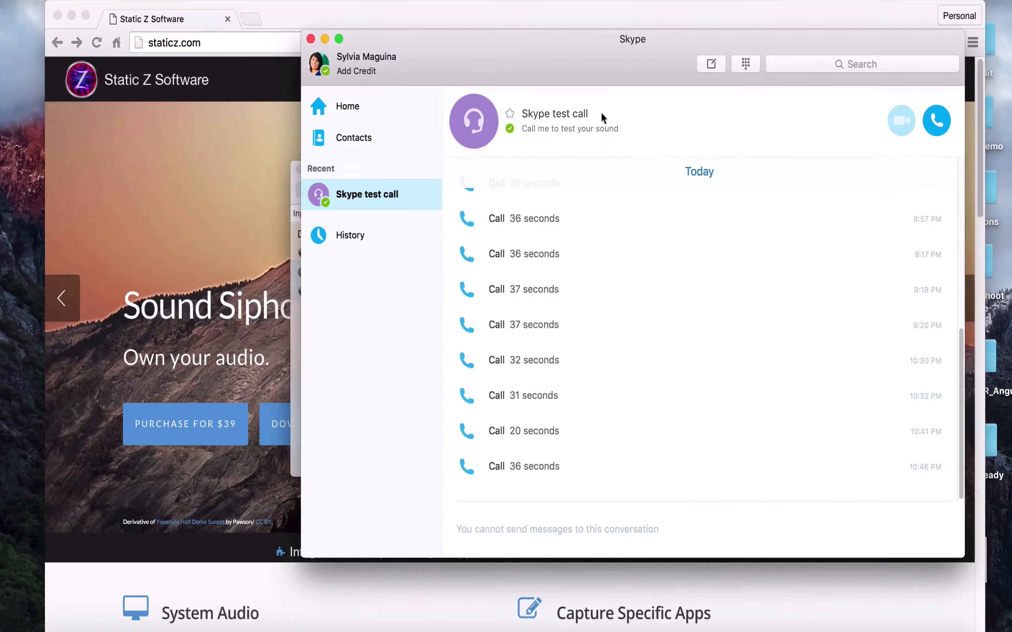
Step: Switch to Sound Siphon and set the output device in its preferences to Built-in Output
click(802, 631)
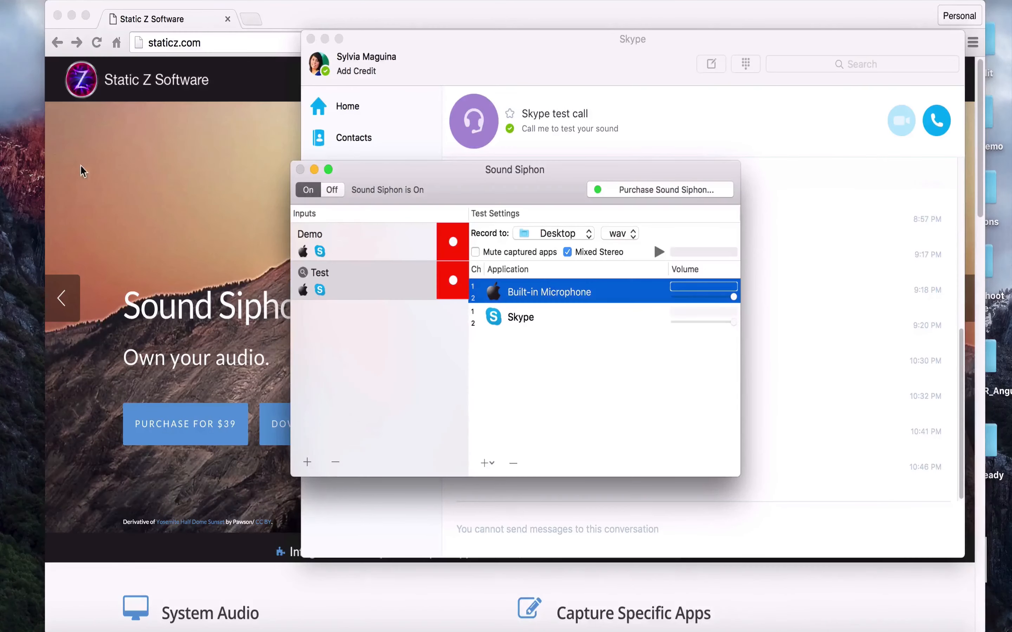
click(56, 0)
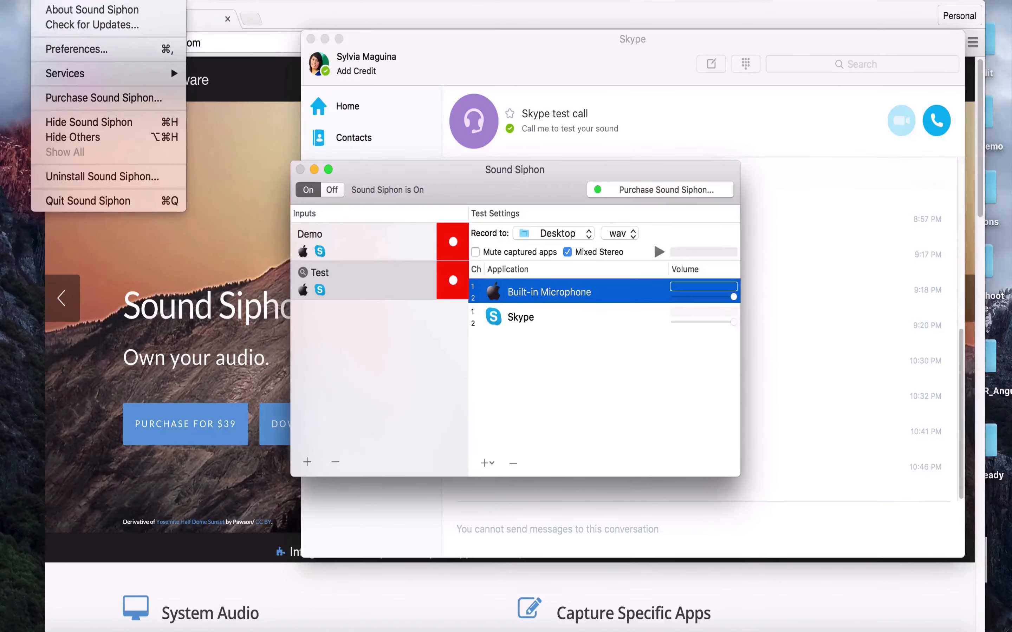
click(76, 49)
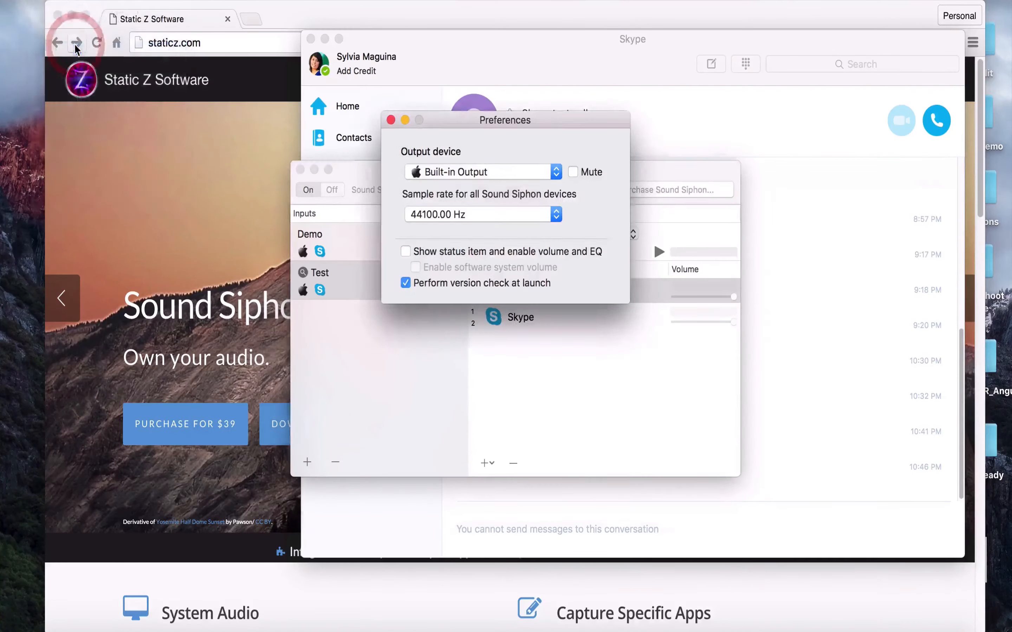
click(442, 173)
click(444, 172)
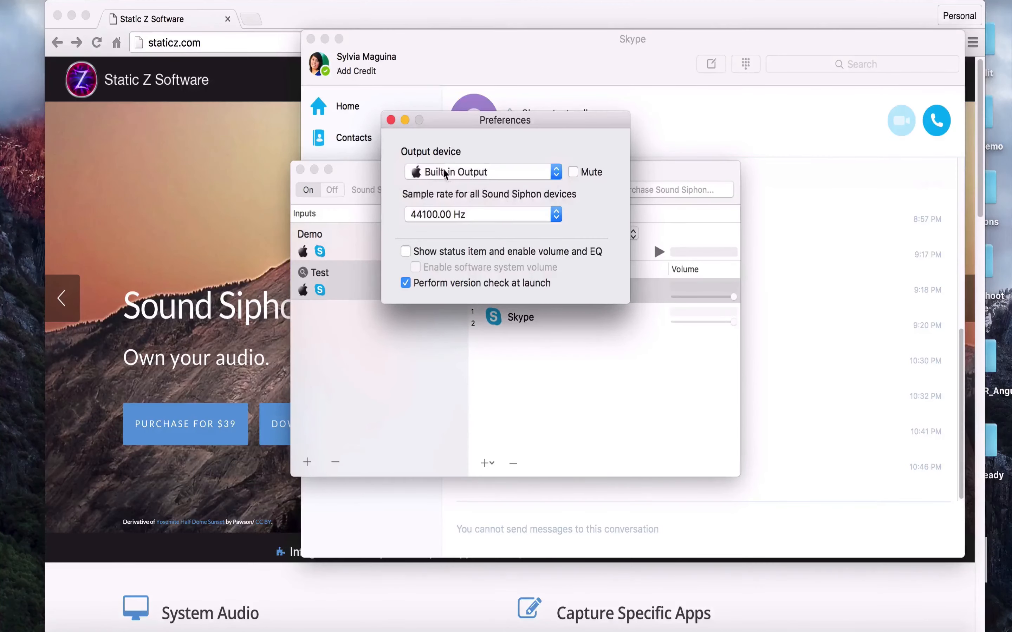
click(389, 121)
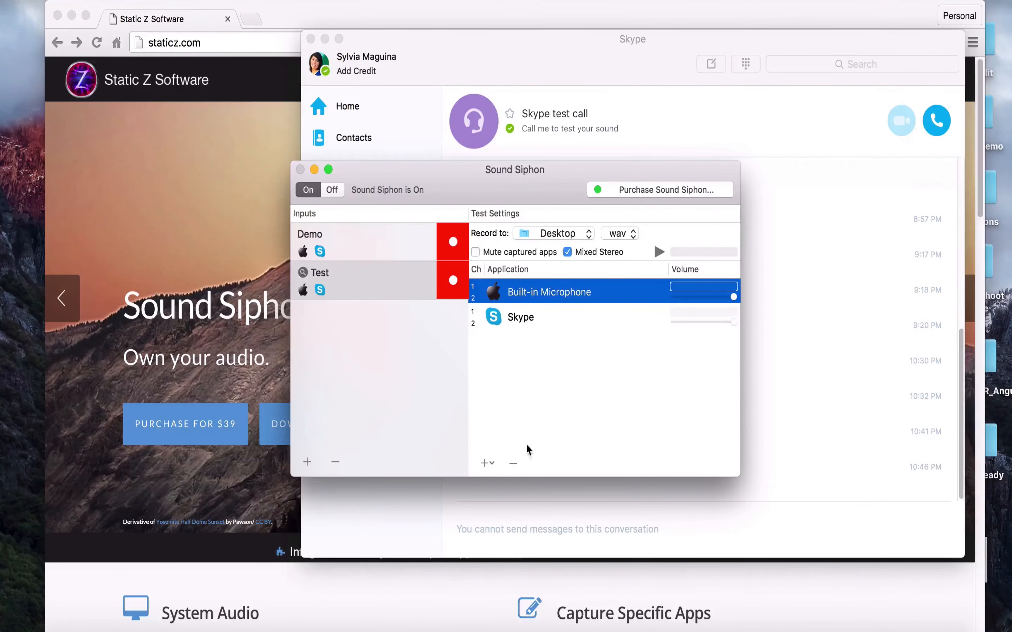
Step: Look through the applications and devices that can be added as sources to the Test input
click(492, 461)
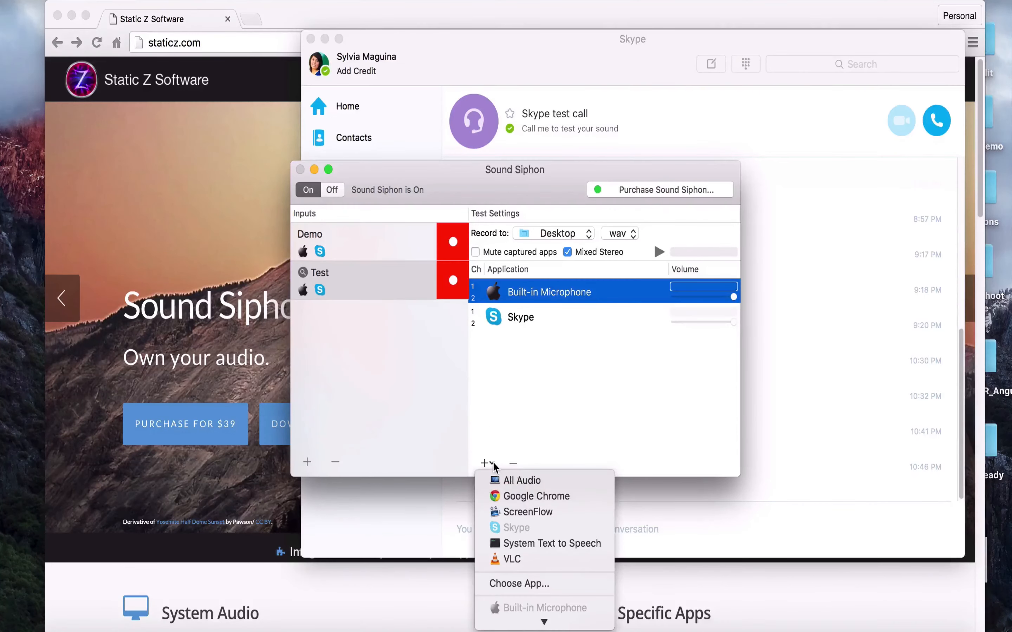
click(543, 295)
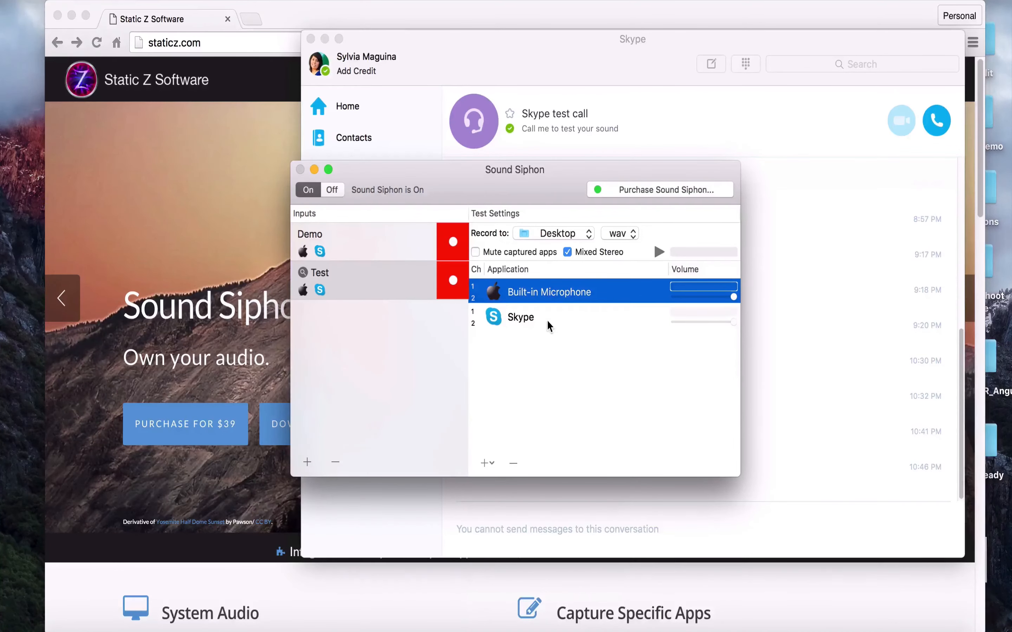
click(487, 462)
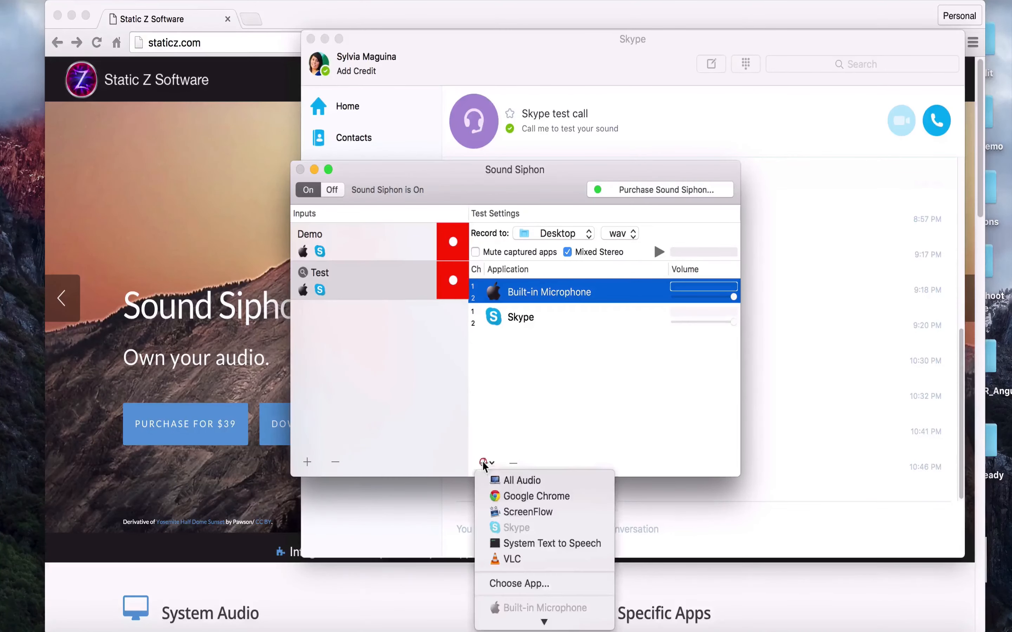
scroll(527, 529, down, 2)
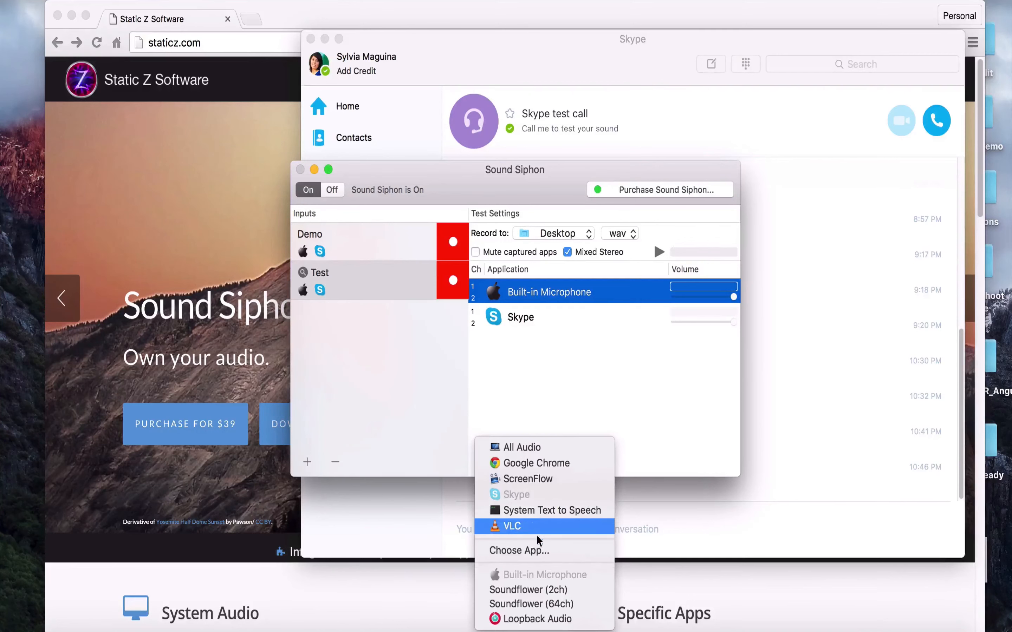
click(560, 298)
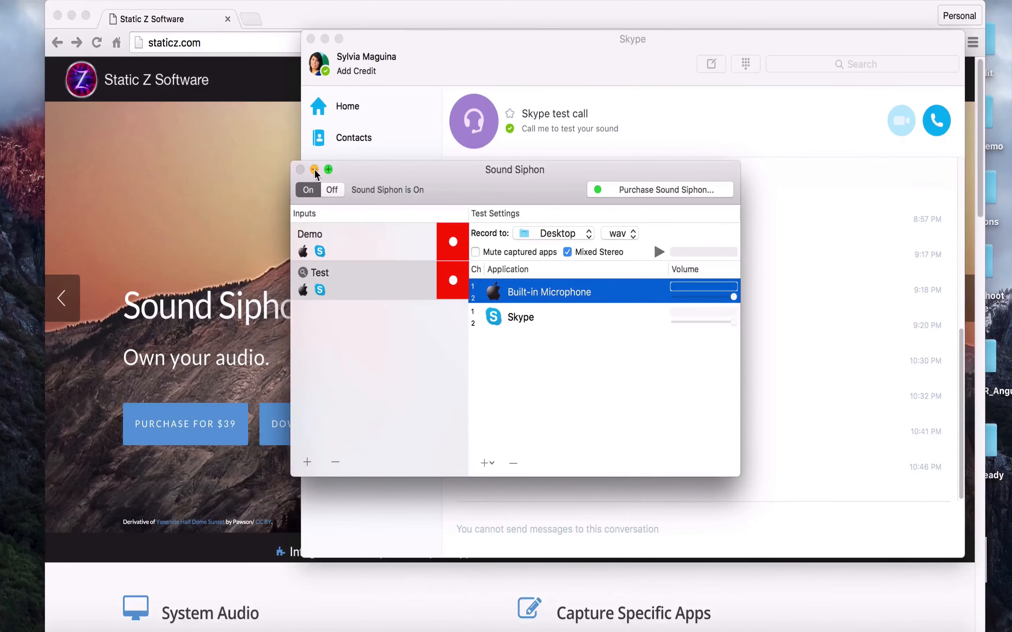
Step: Switch to the Static Z Software website in Chrome, check its support options, and look over the Contact page's form
click(287, 144)
mouse_move(775, 79)
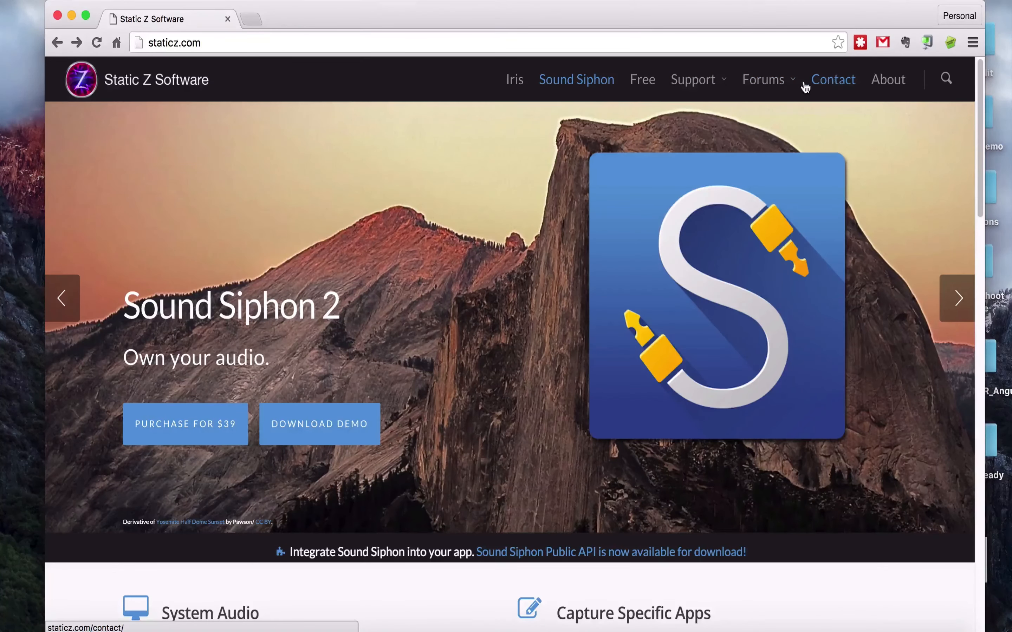
mouse_move(691, 93)
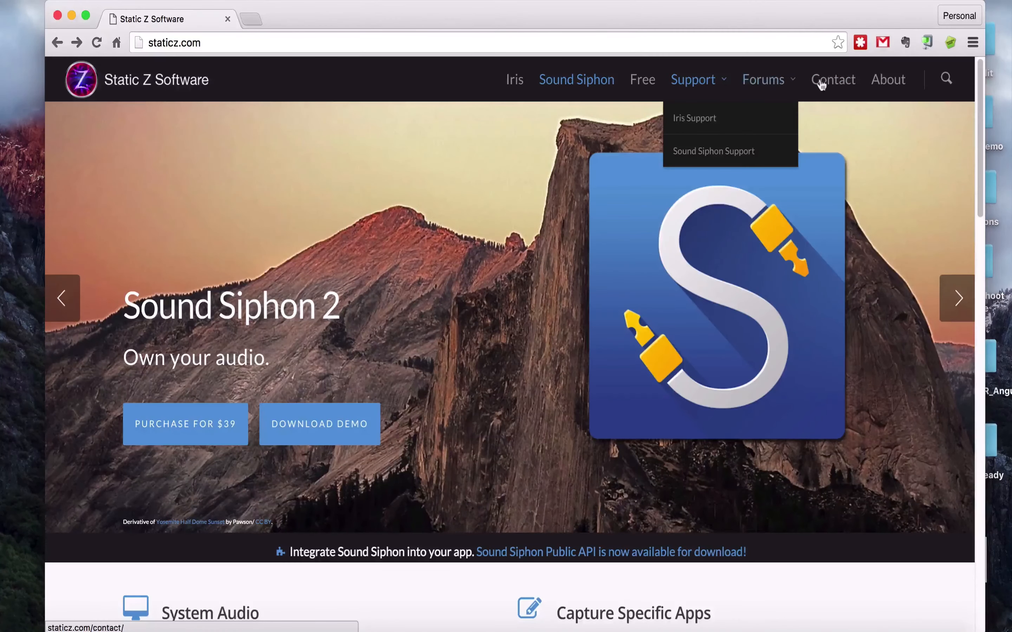
click(846, 86)
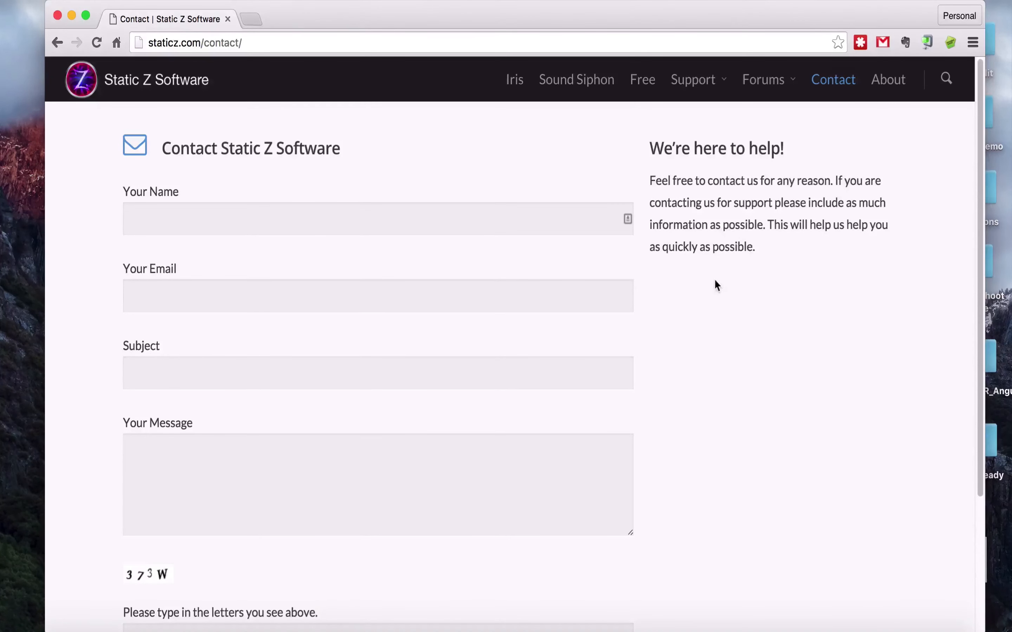
scroll(715, 281, down, 2)
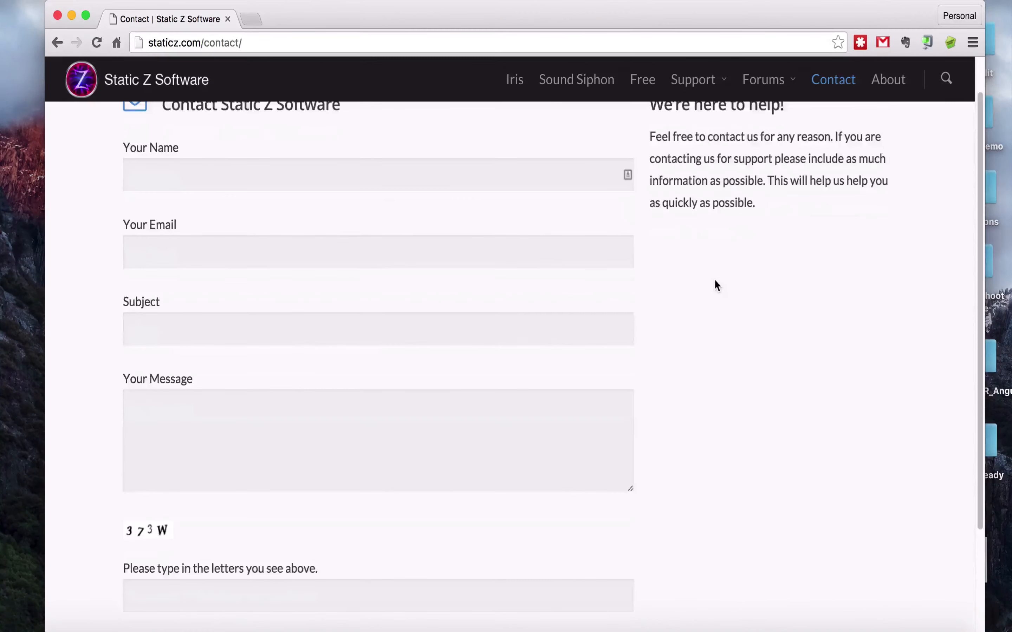
scroll(715, 281, up, 2)
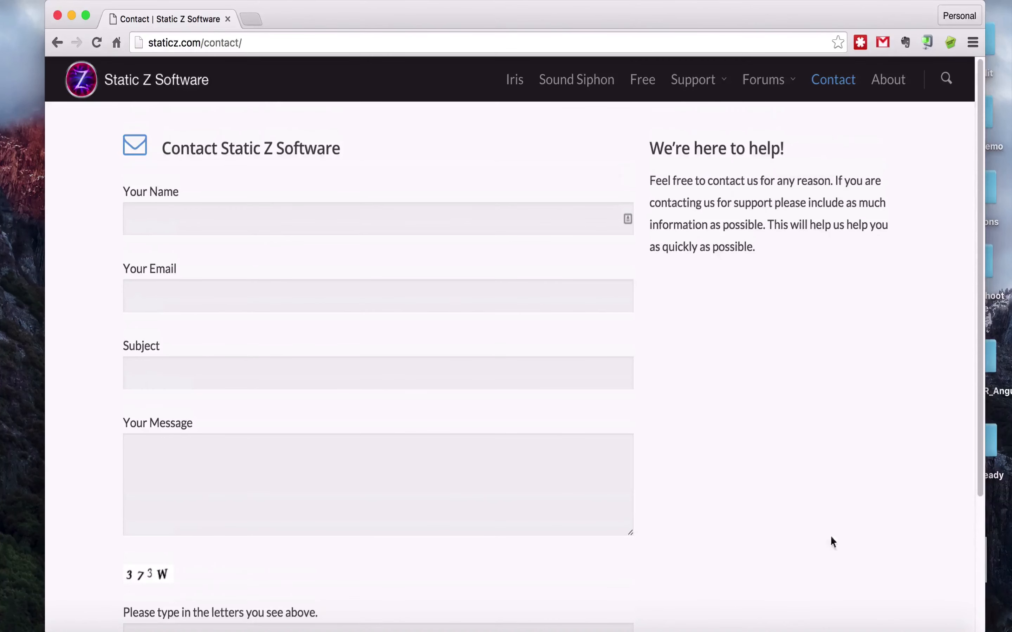